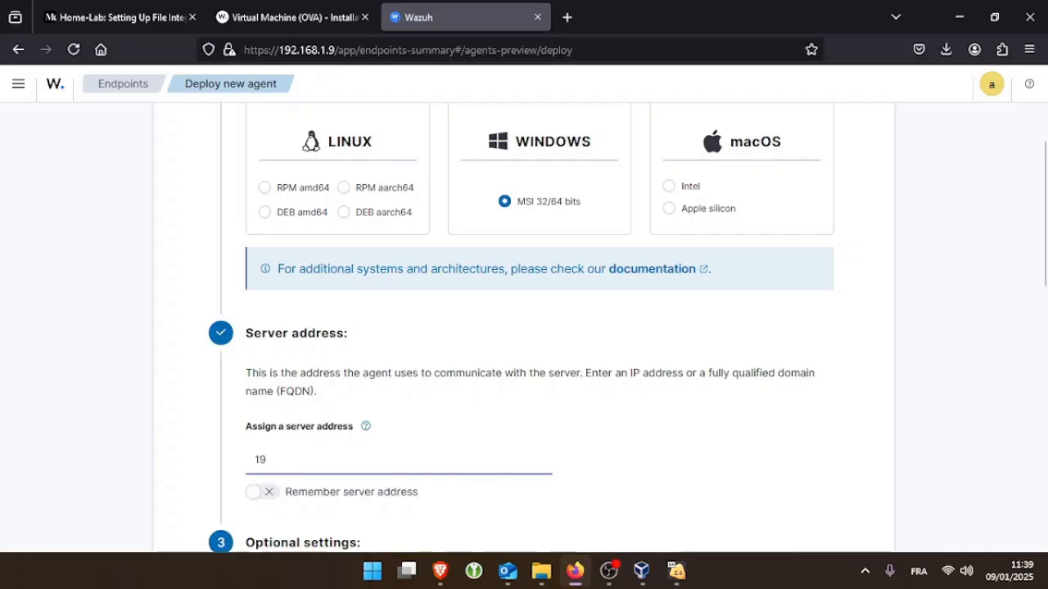
Enter 192.168.1.9 as the server address and Windows as the agent name
type("2.16")
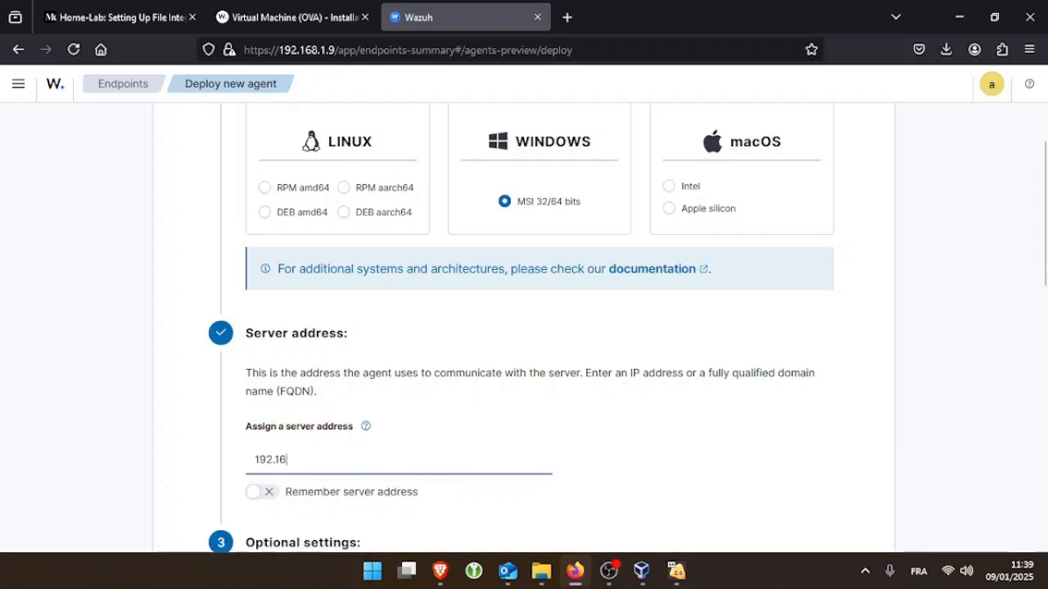
type("8.1.9")
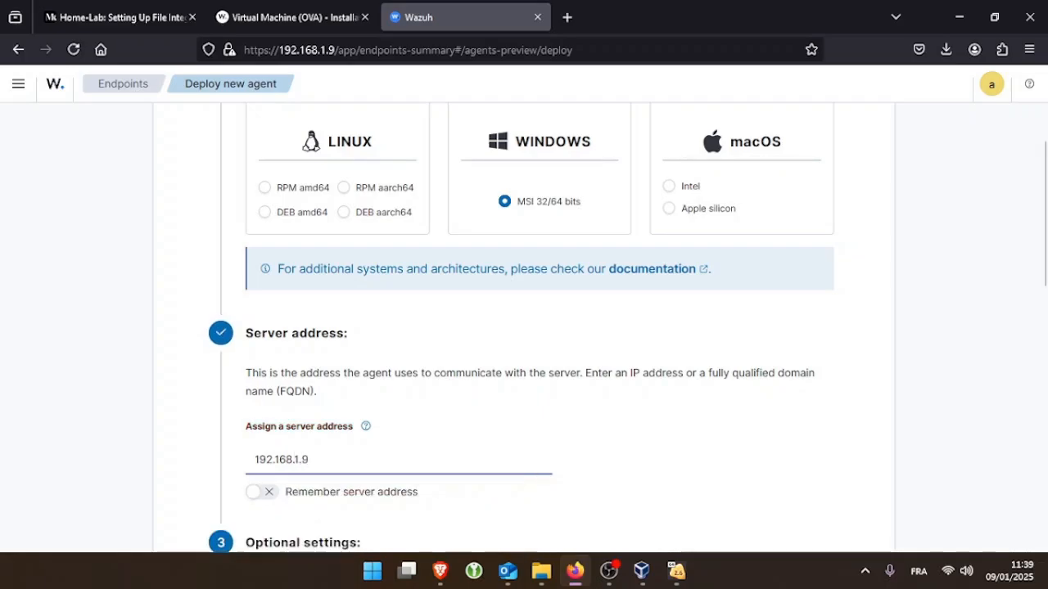
scroll(294, 323, "down", 3)
scroll(294, 323, "down", 1)
left_click(342, 369)
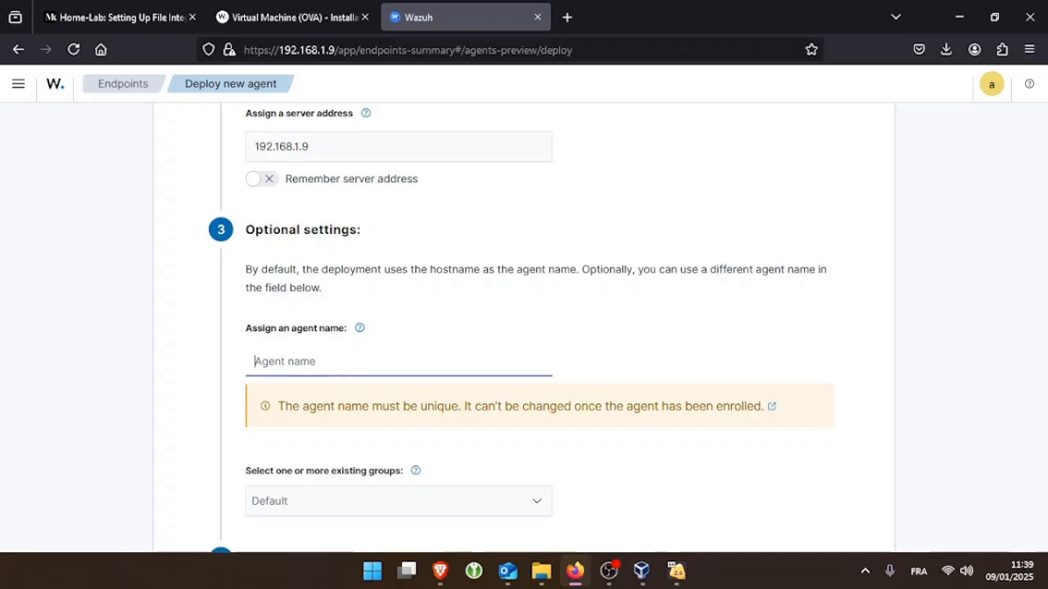
type("Windows")
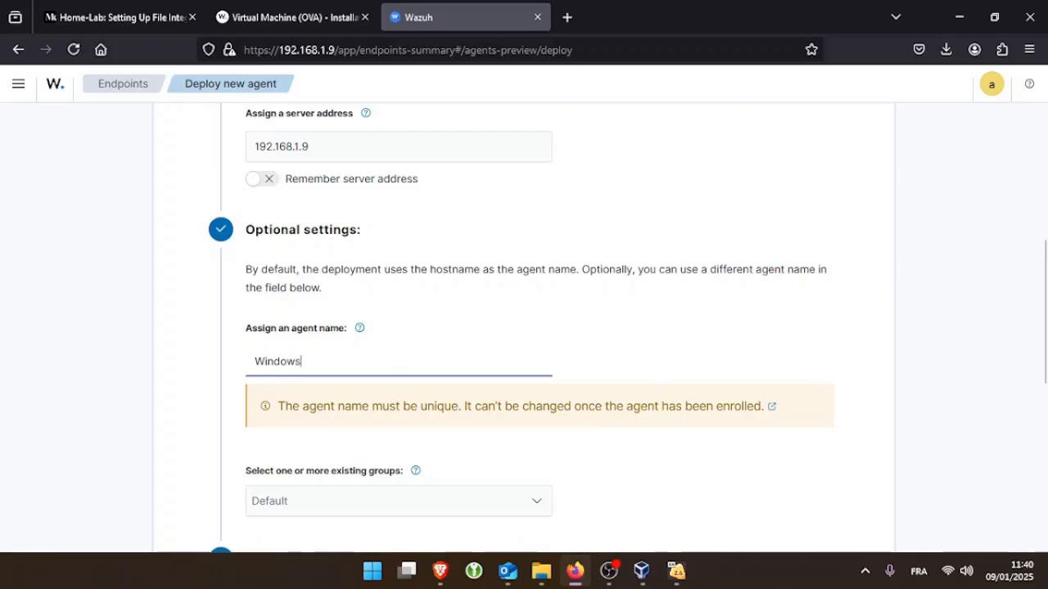
Copy the generated PowerShell agent install command
scroll(360, 357, "down", 2)
scroll(405, 295, "down", 2)
mouse_move(524, 346)
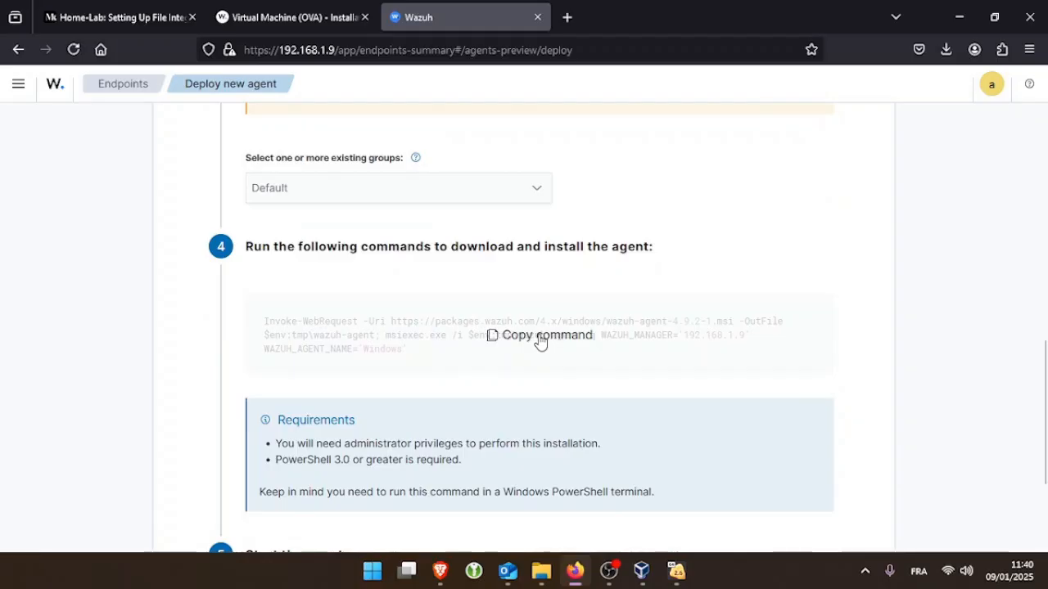
left_click(494, 363)
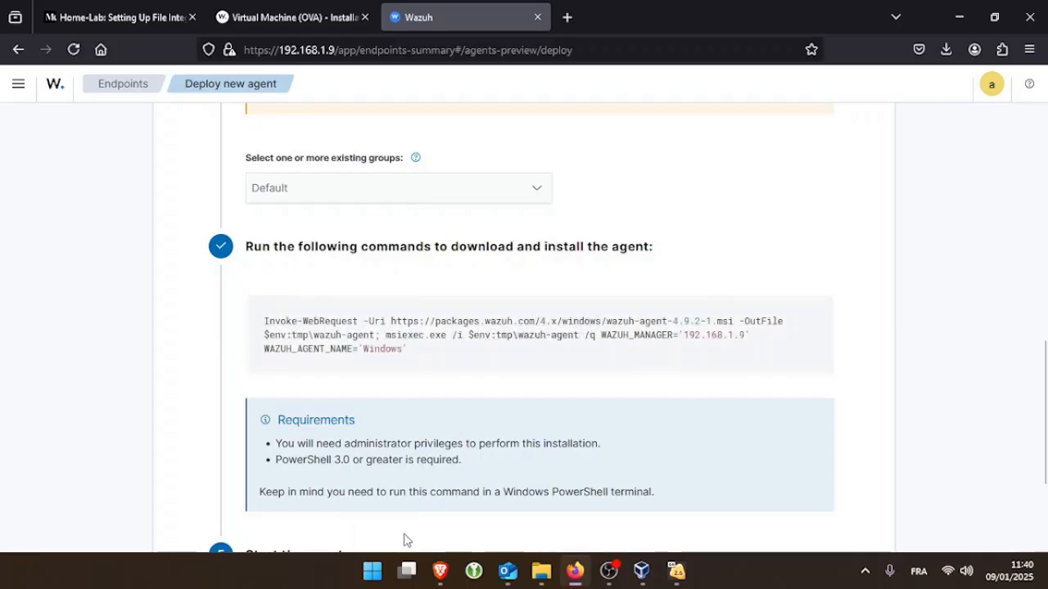
Open PowerShell as administrator and run the pasted Wazuh agent install command
left_click(381, 572)
type("power")
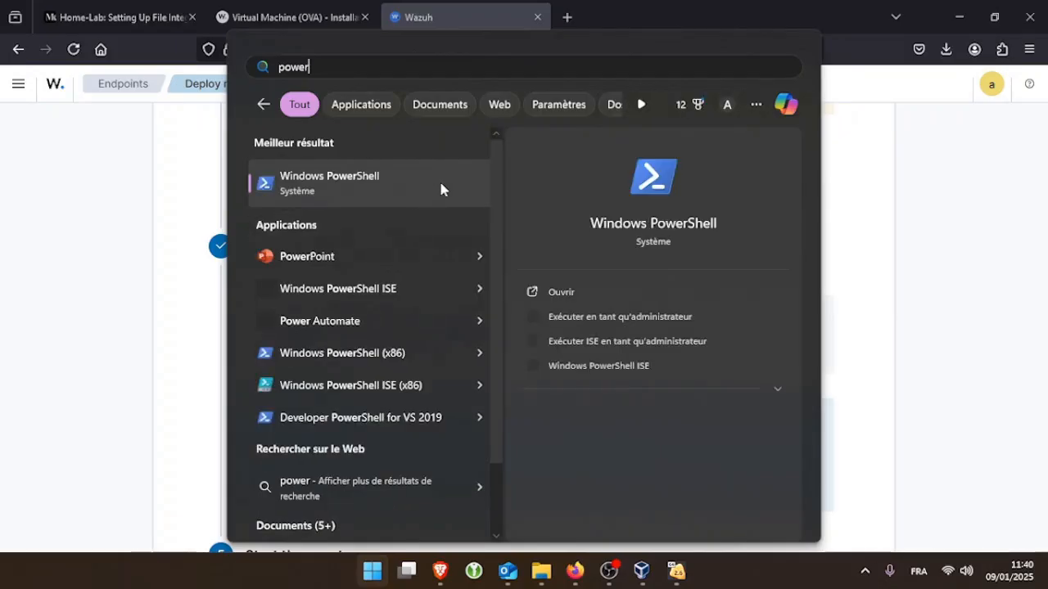
left_click(626, 318)
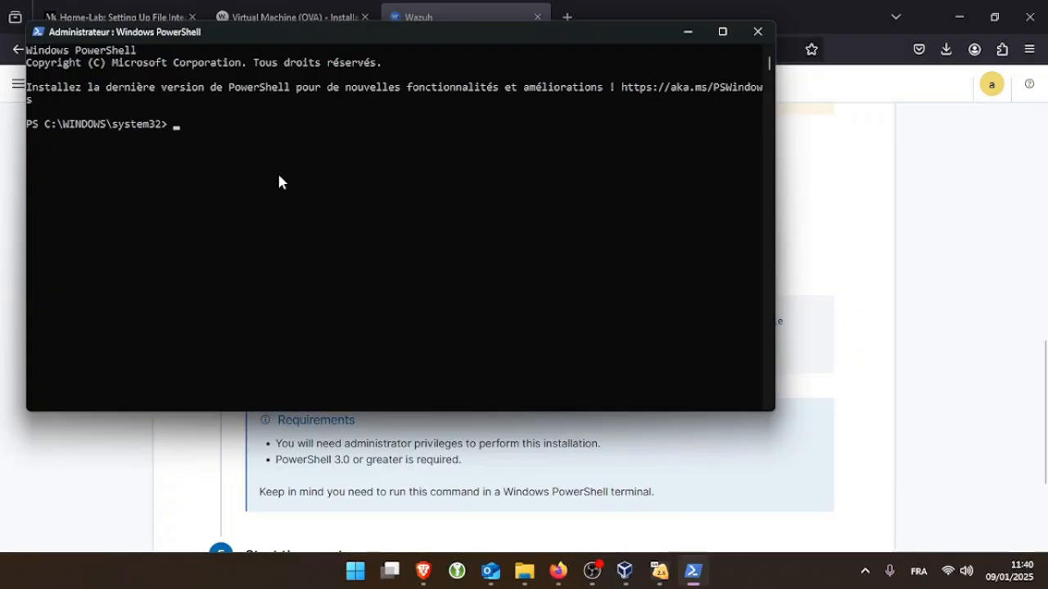
type("I")
type("nvoke-WebRequest -Uri https://packages.wazuh.com/4.x/windows/wazuh-agent-4.9.2-1.msi -OutFile $env:tmp\\wazuh-agent; msiexec.exe /i $env:tmp\\wazuh-agent /q WAZUH_MANAGER='192.168.1.9' WAZUH_AGENT_NAME='Windows'")
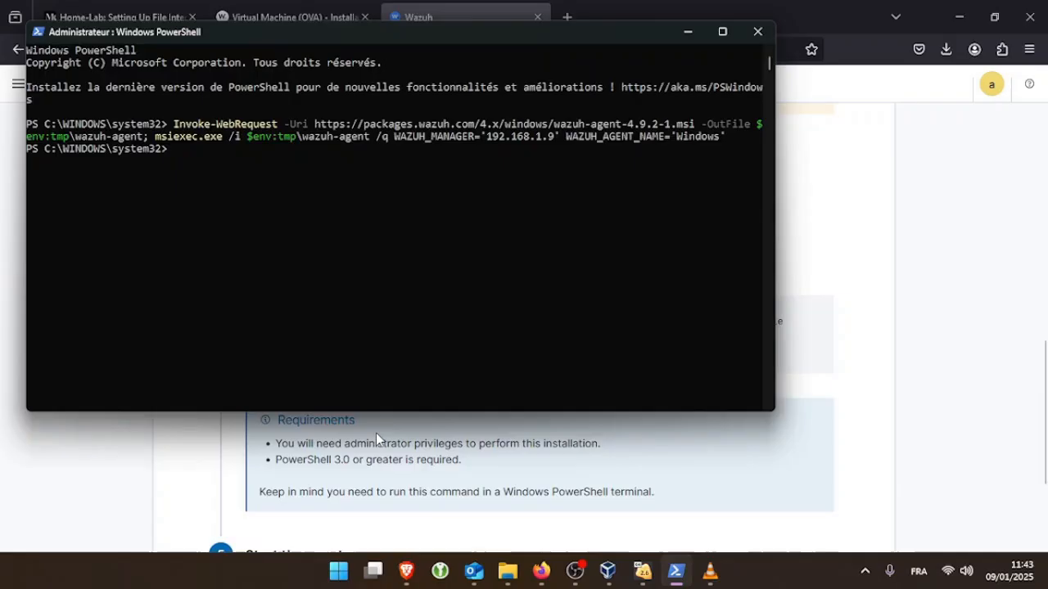
Copy the start-the-agent command from step 5 of the deployment page
left_click(376, 435)
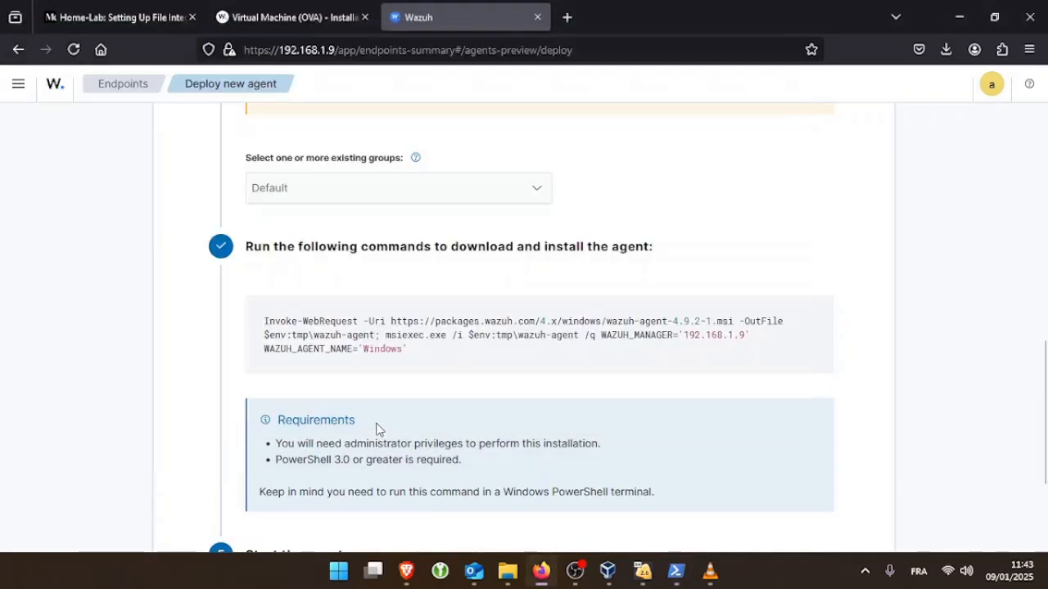
scroll(376, 426, "down", 2)
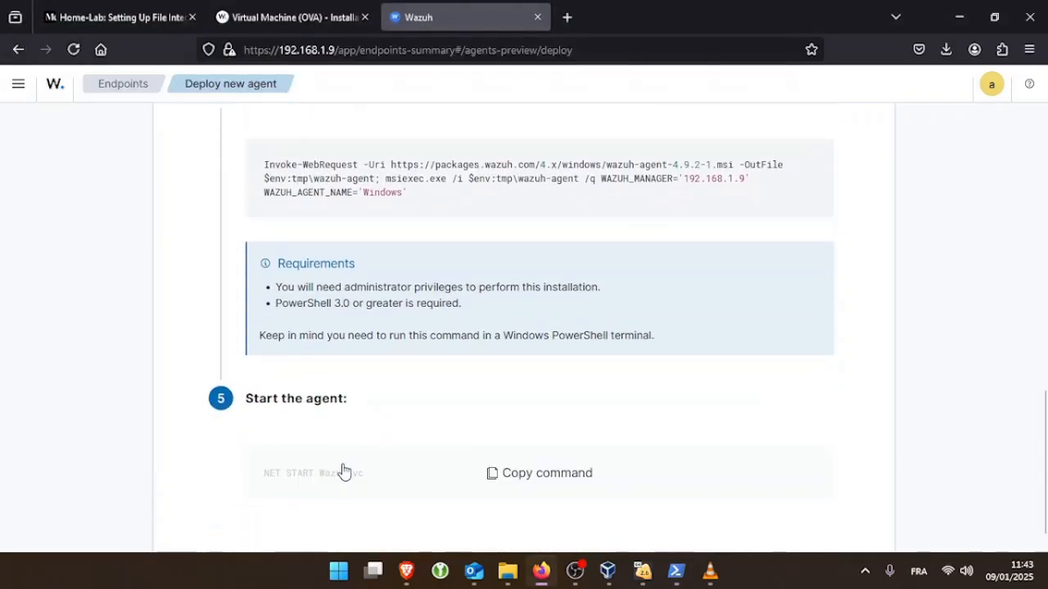
left_click(515, 476)
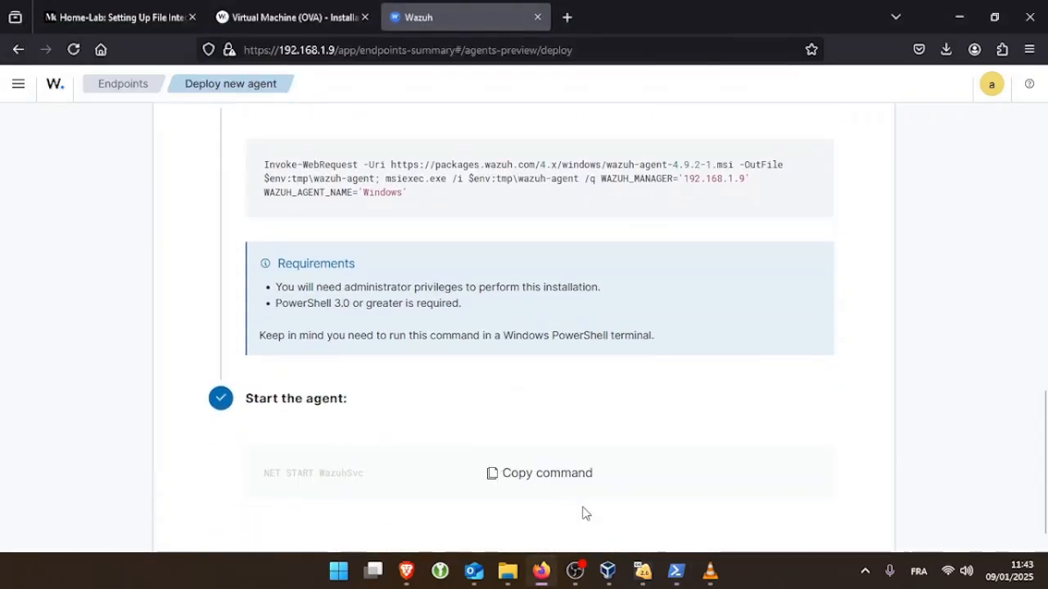
Run NET START WazuhSvc in PowerShell, which reports the service already started
left_click(676, 571)
right_click(438, 215)
key("Return")
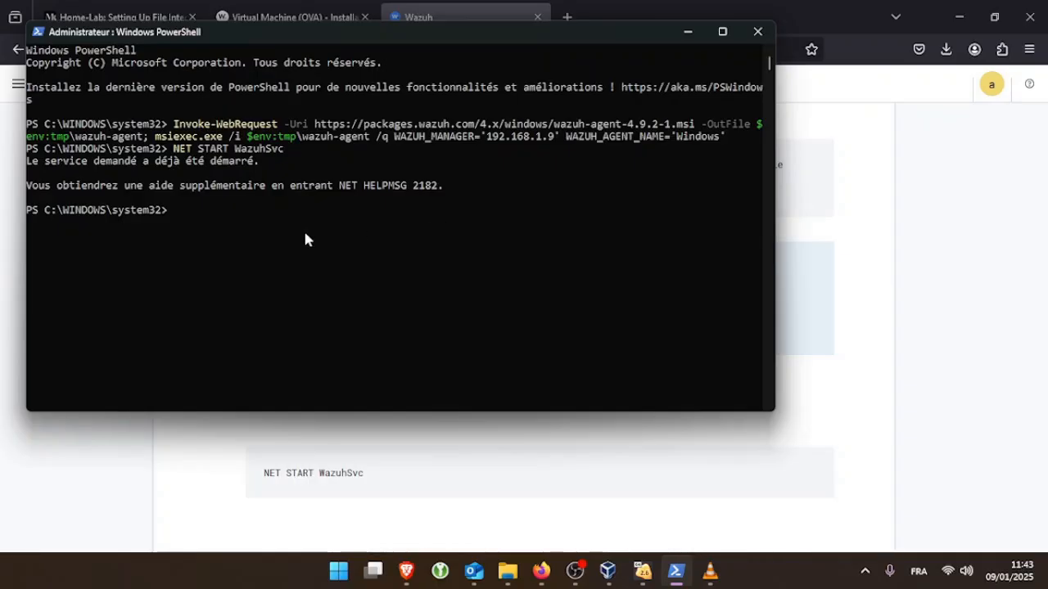
left_click(159, 440)
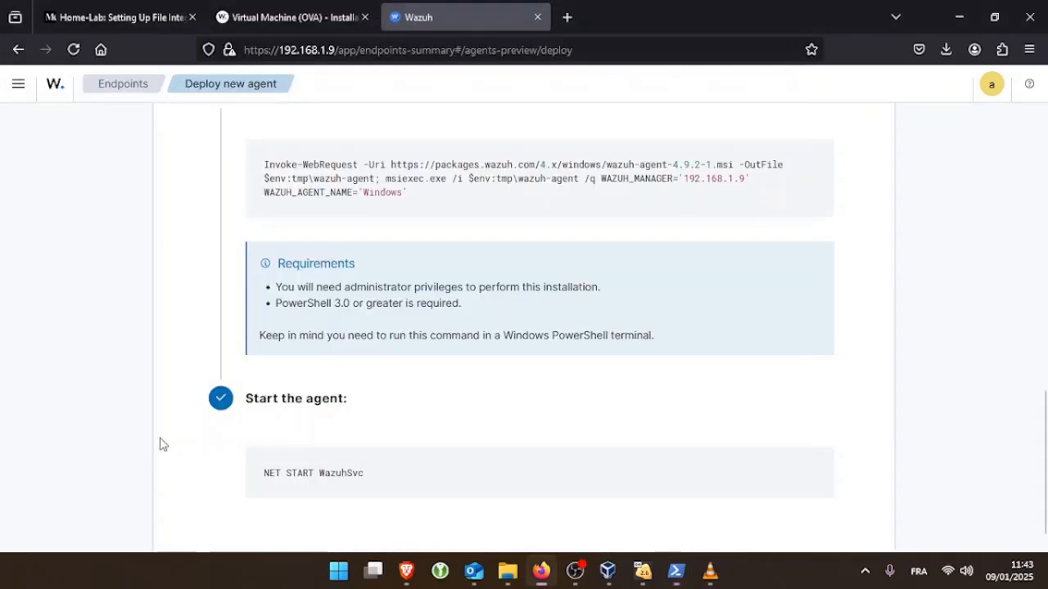
scroll(239, 398, "down", 1)
scroll(253, 393, "up", 8)
scroll(251, 394, "up", 5)
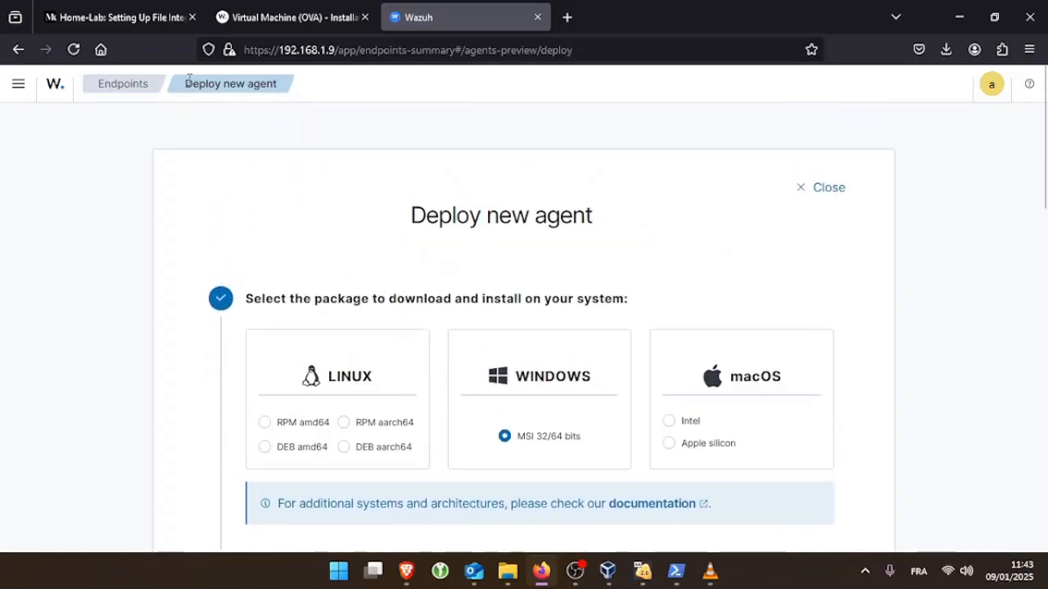
Reload the endpoints overview to show 1 active agent and open the Windows agent's details
left_click(113, 82)
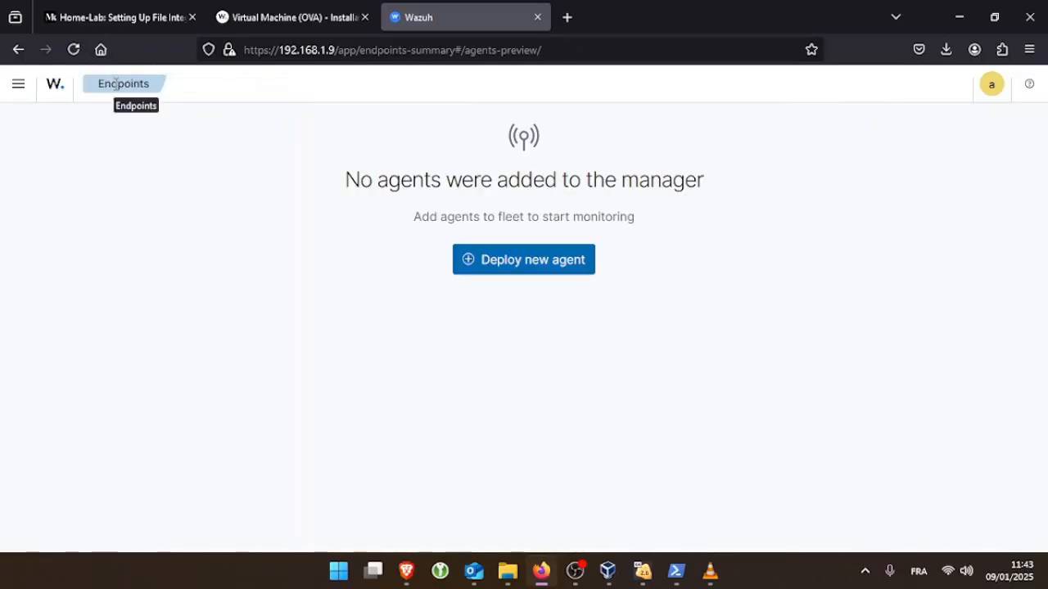
left_click(73, 49)
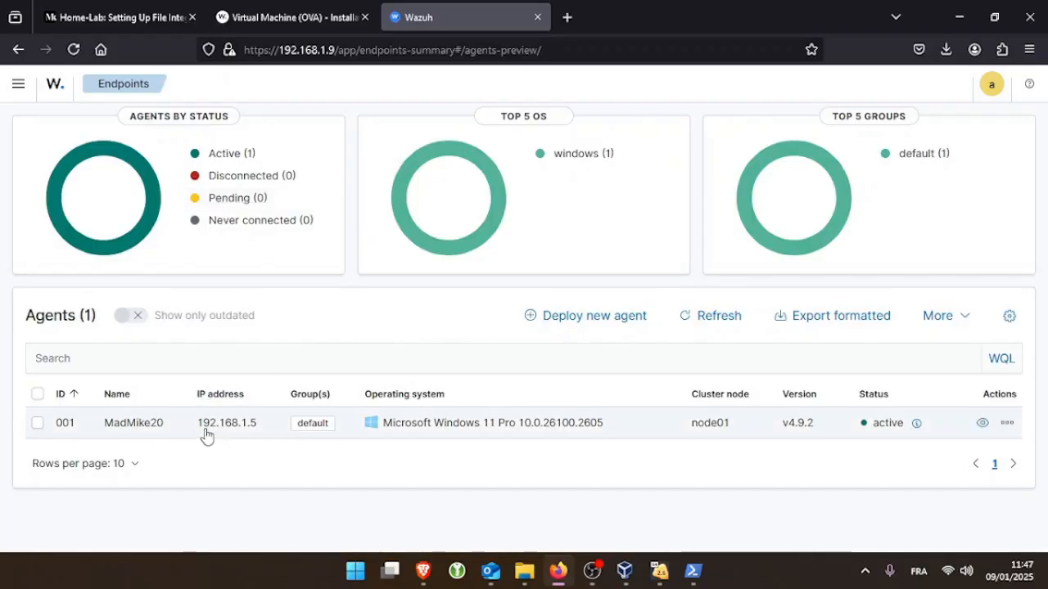
left_click(129, 426)
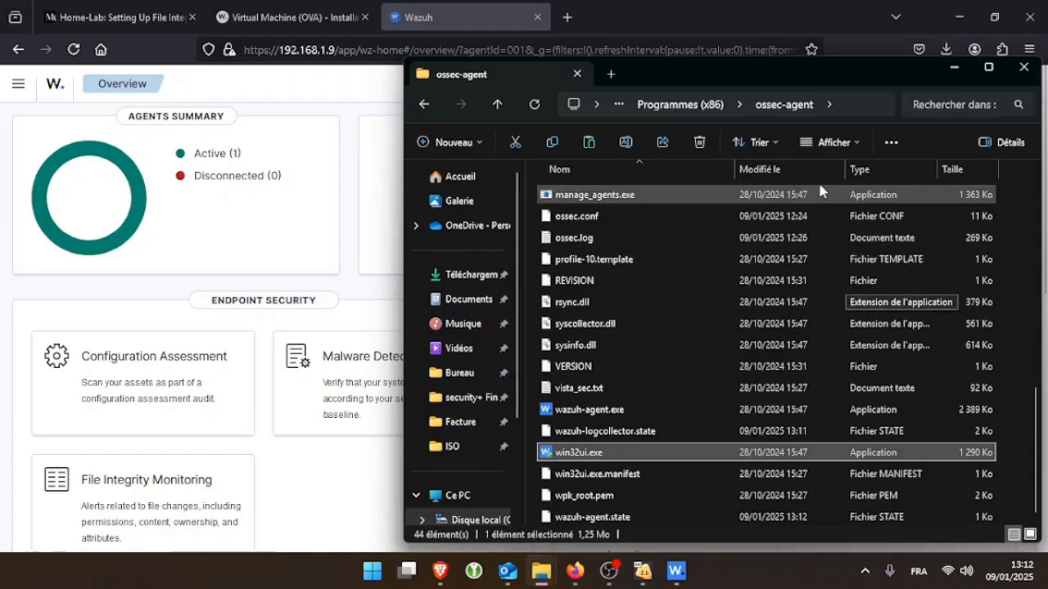
Put away the ossec-agent folder and bring up the Wazuh Agent window's View menu
left_click(848, 103)
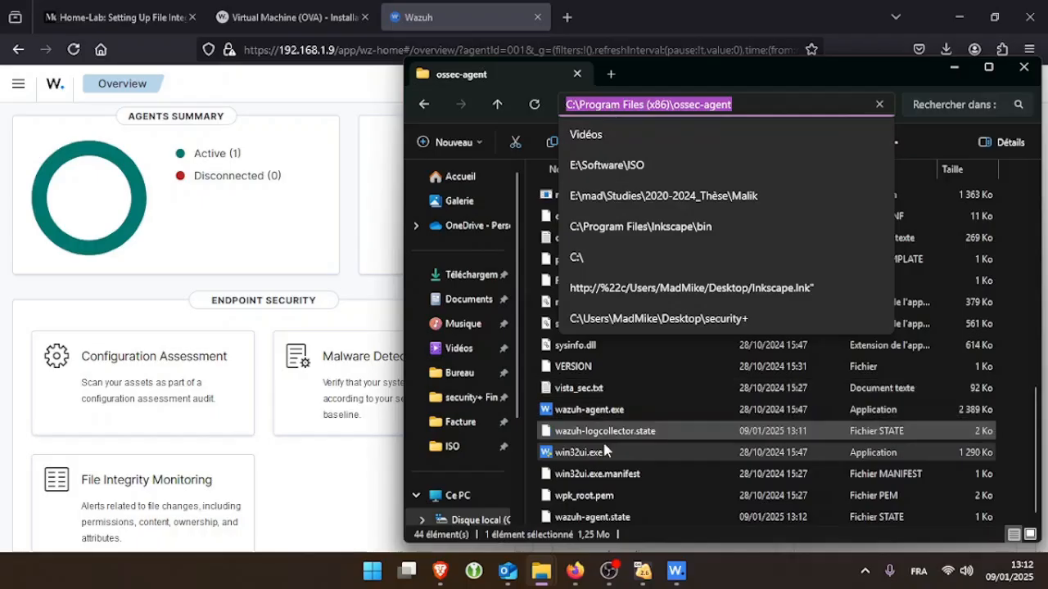
left_click(597, 460)
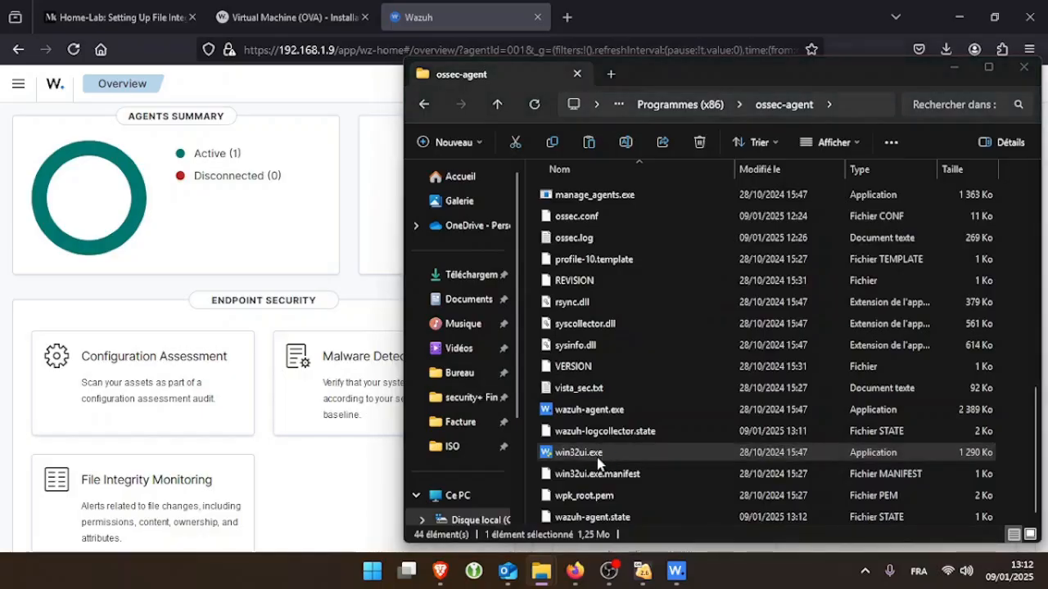
key("alt+Tab")
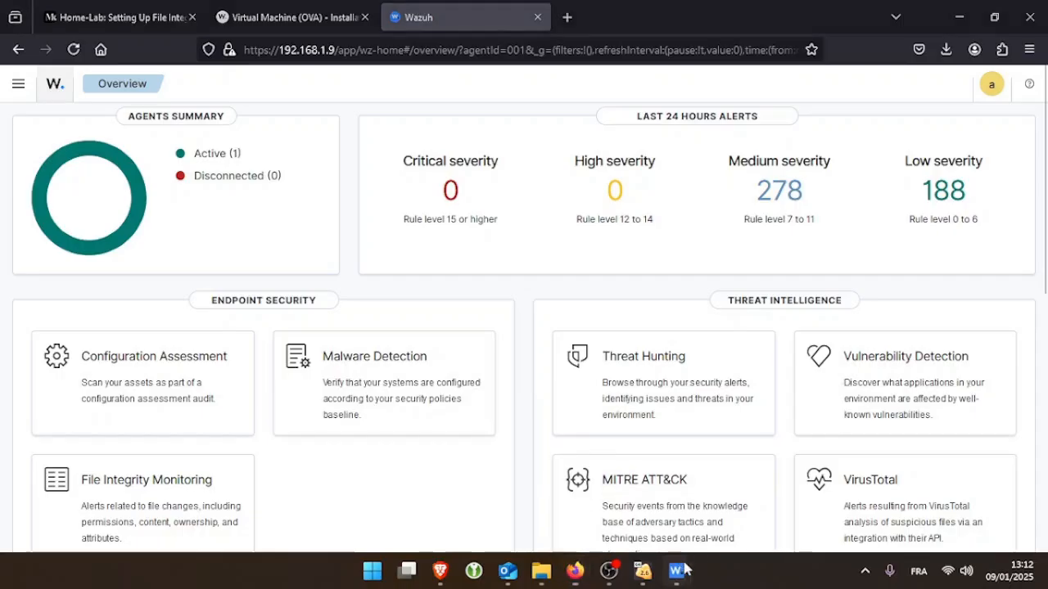
mouse_move(677, 571)
left_click(627, 492)
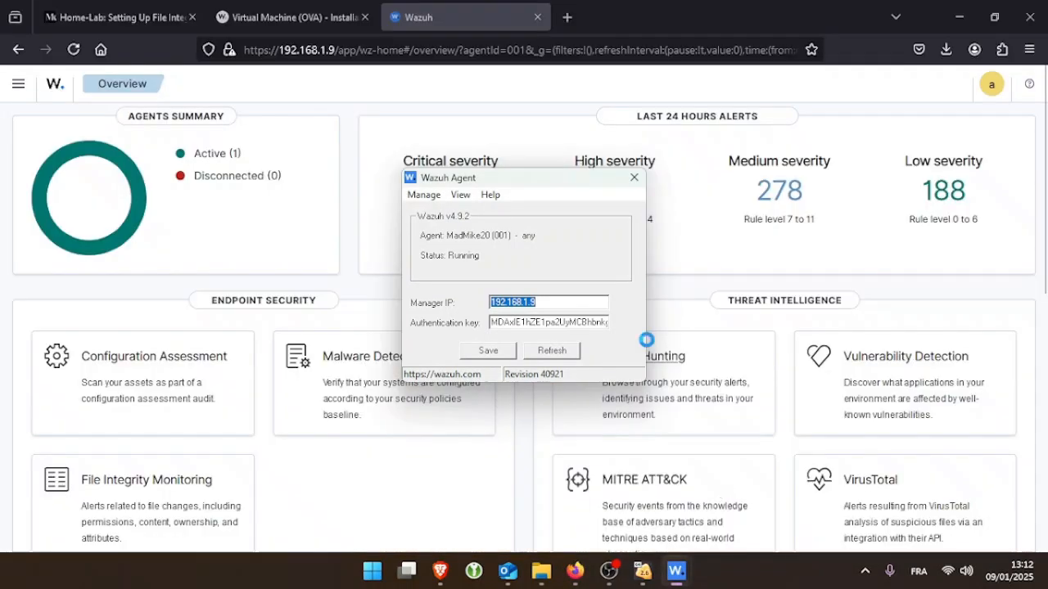
left_click(460, 195)
Open ossec.conf and search for its File integrity monitoring section
left_click(499, 229)
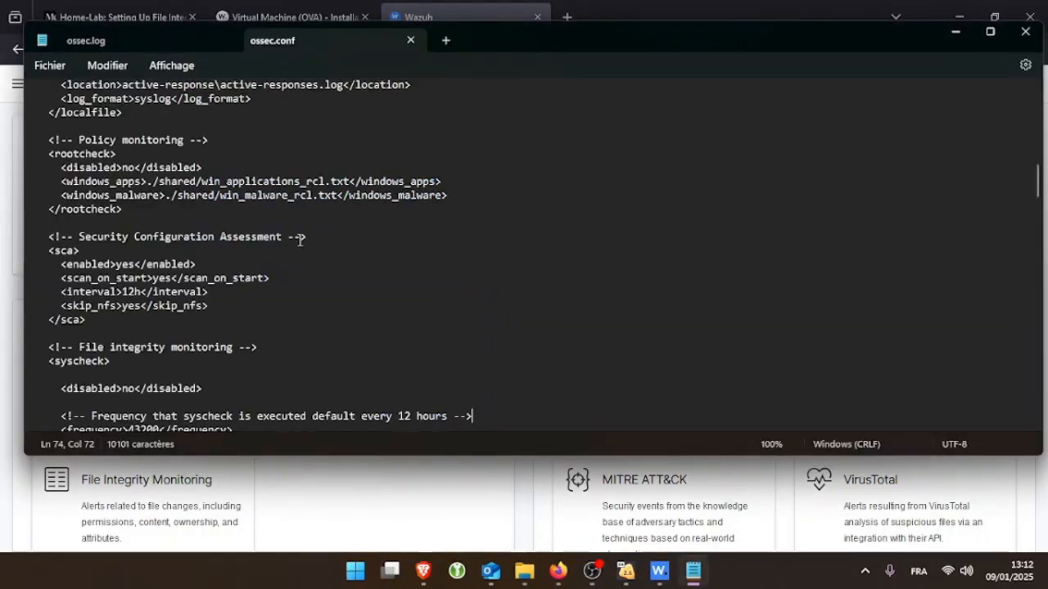
scroll(286, 243, "up", 2)
scroll(173, 237, "up", 3)
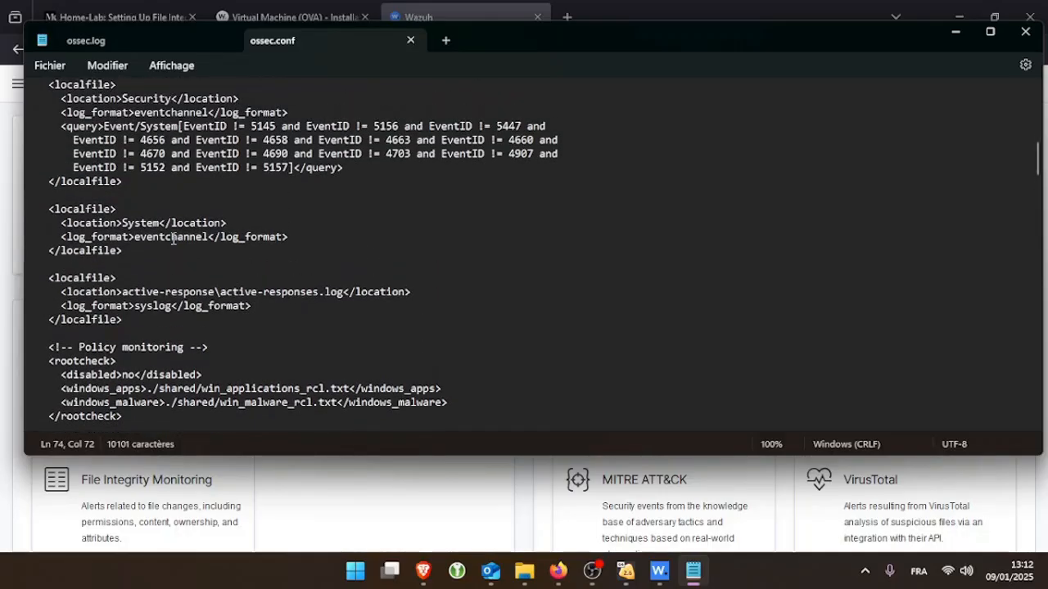
key("ctrl+f")
type("file")
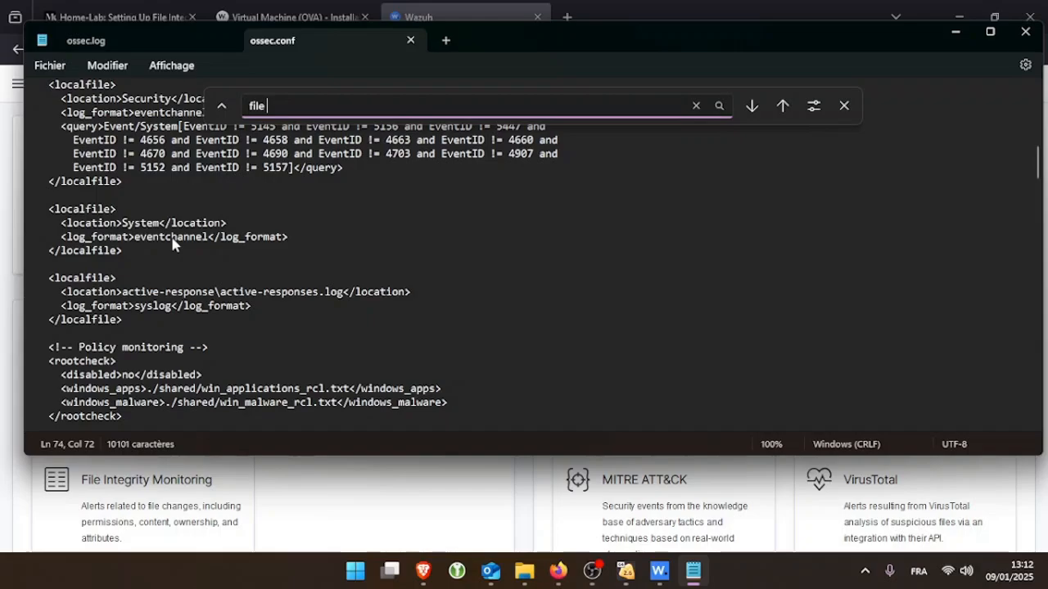
type(" integiry")
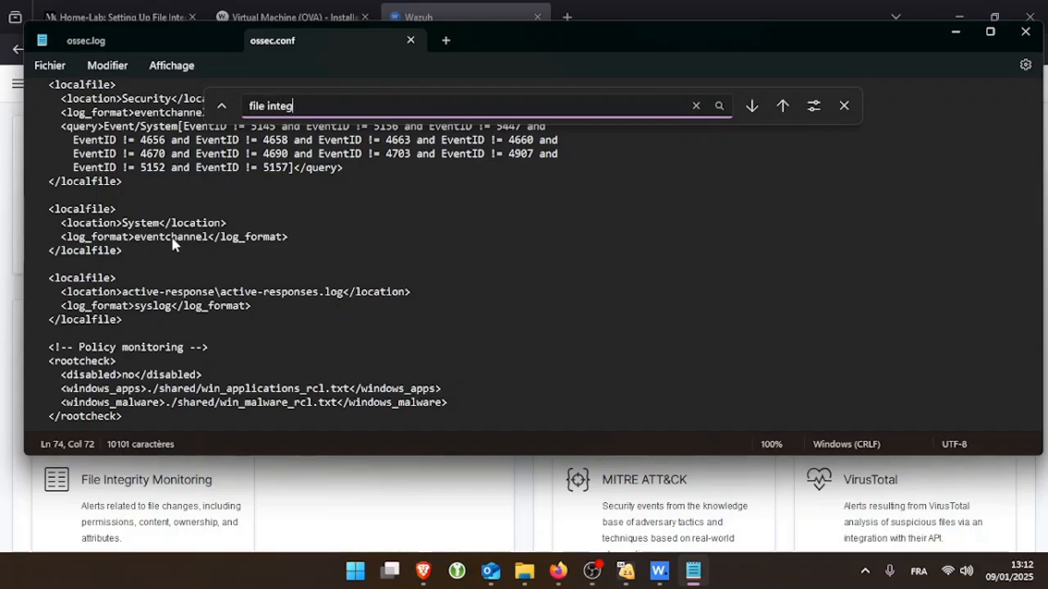
key("BackSpace")
key("BackSpace")
key("Return")
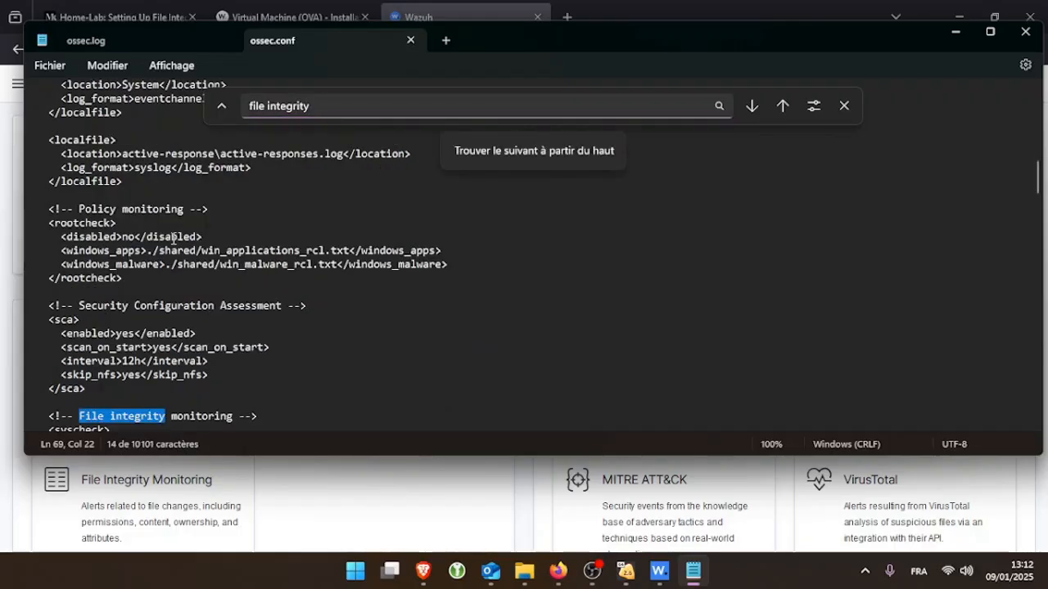
scroll(112, 340, "down", 2)
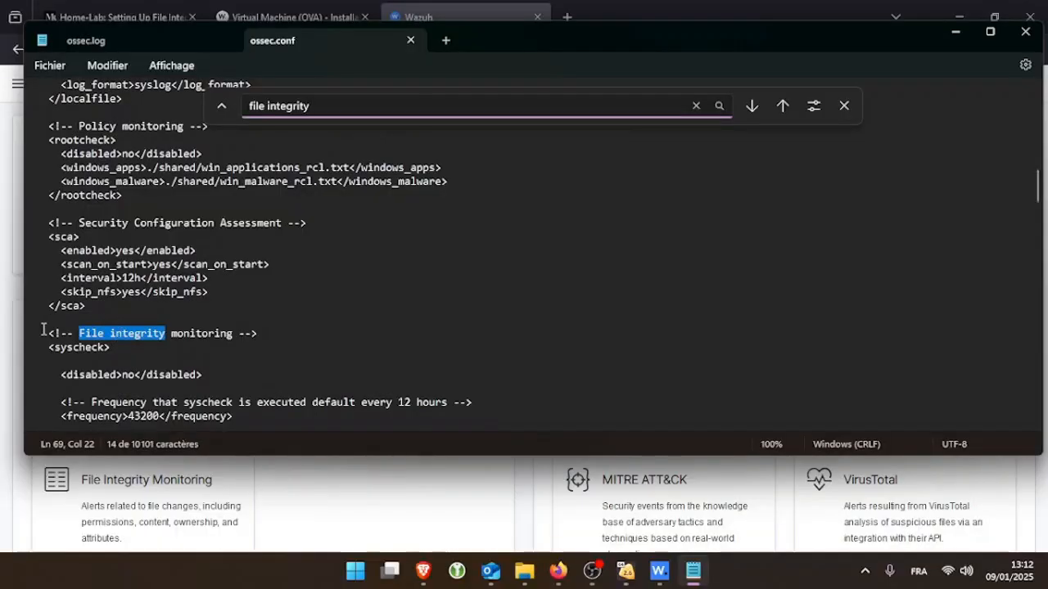
left_click_drag(42, 334, 117, 334)
scroll(87, 358, "down", 4)
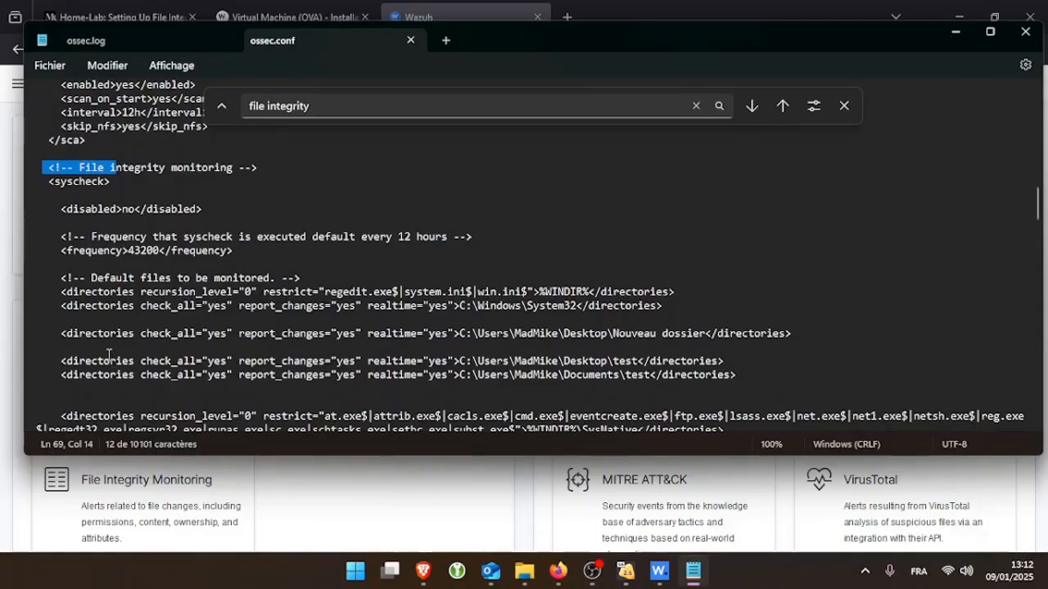
Remove the blank line and duplicate the Documents\test directories entry below itself
left_click(96, 350)
key("BackSpace")
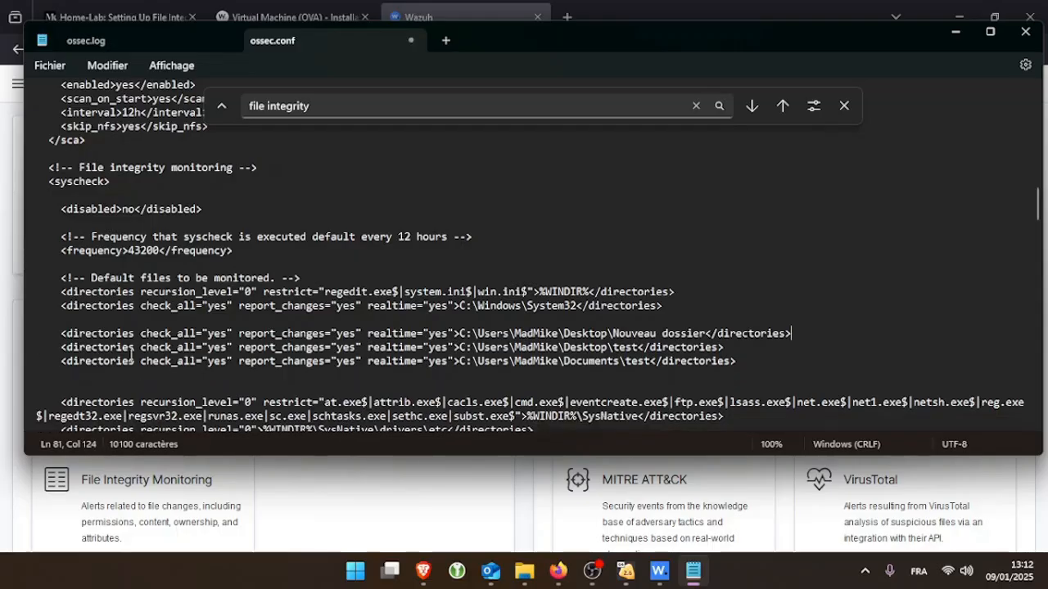
triple_click(136, 361)
key("ctrl+c")
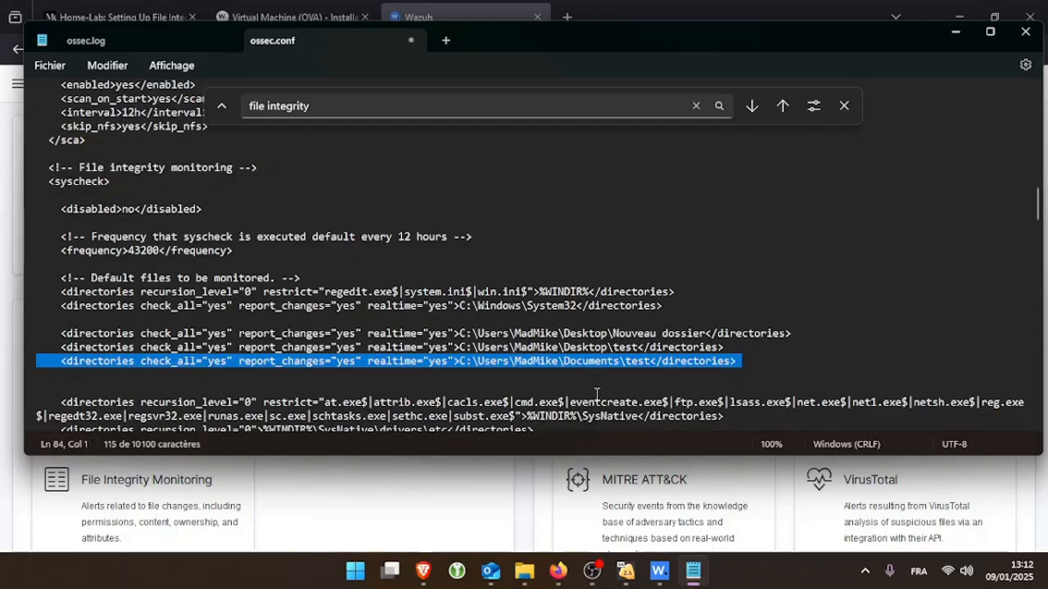
left_click(766, 359)
key("Return")
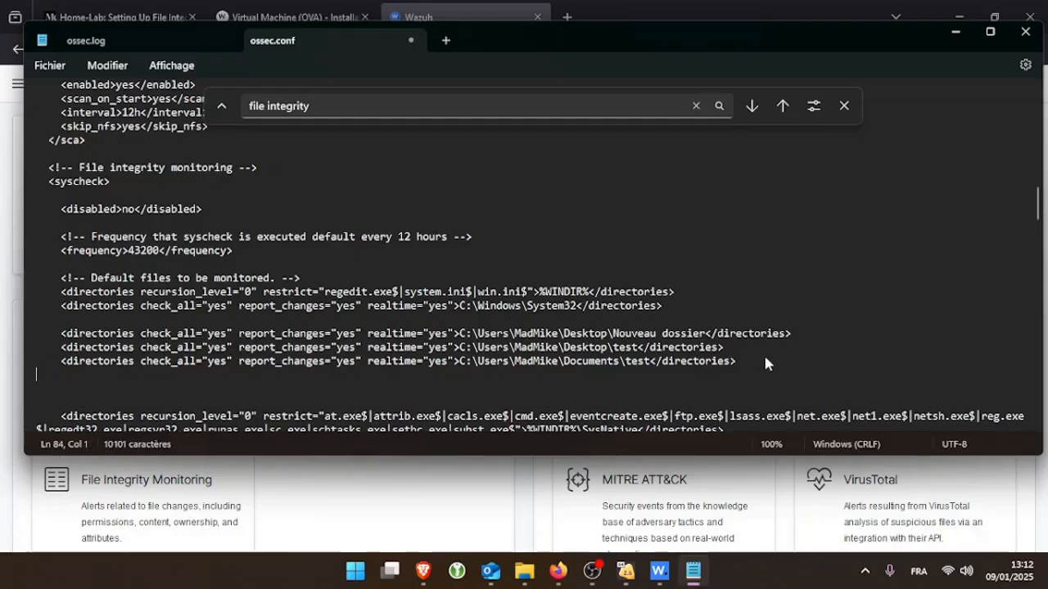
key("ctrl+v")
Highlight the check_all, report_changes and realtime attributes on the new entry
scroll(409, 368, "up", 1)
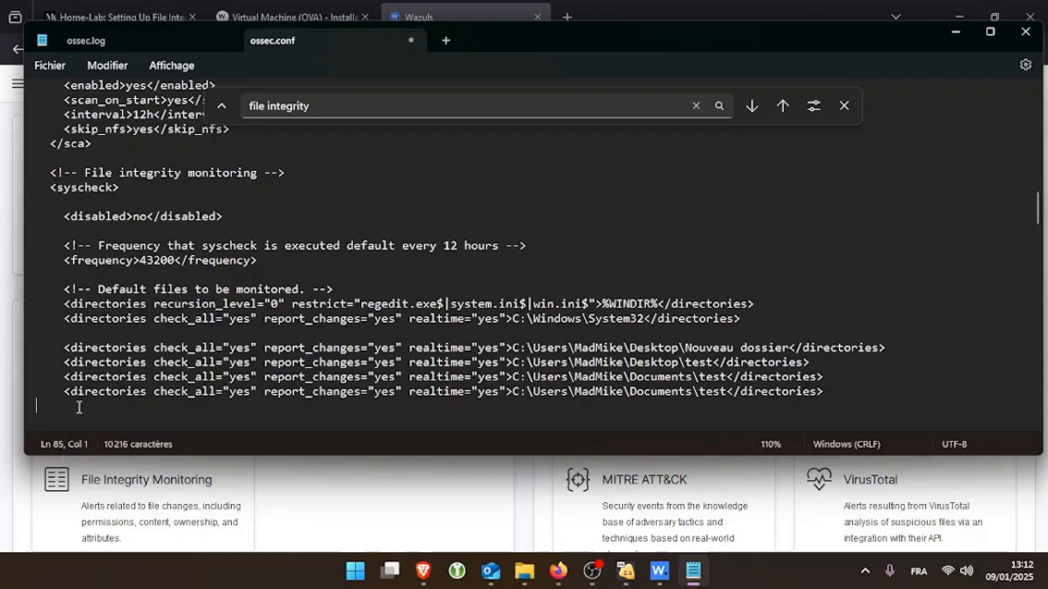
left_click_drag(78, 392, 215, 392)
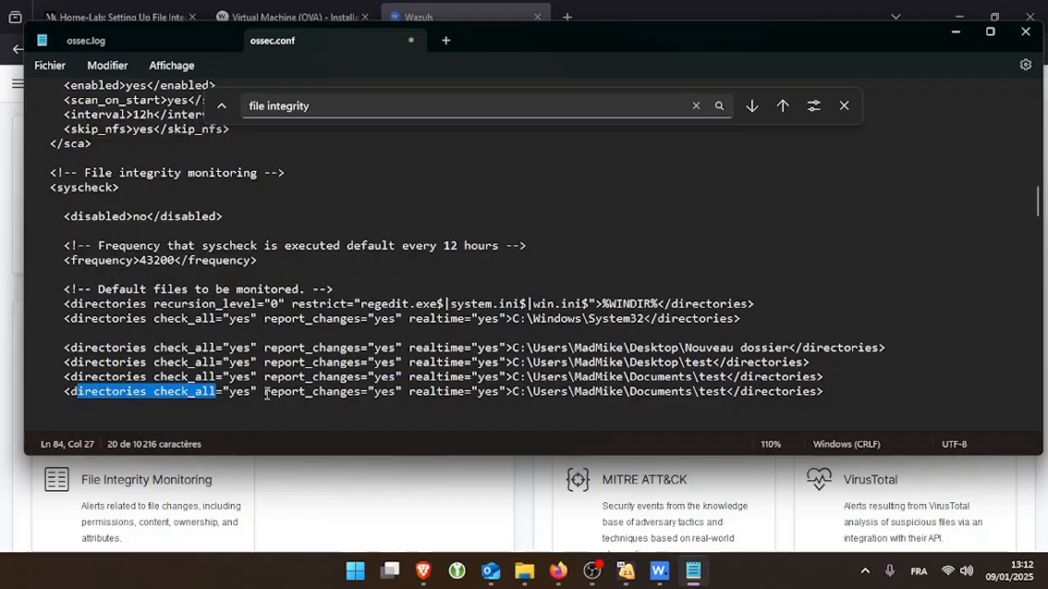
left_click_drag(264, 392, 348, 397)
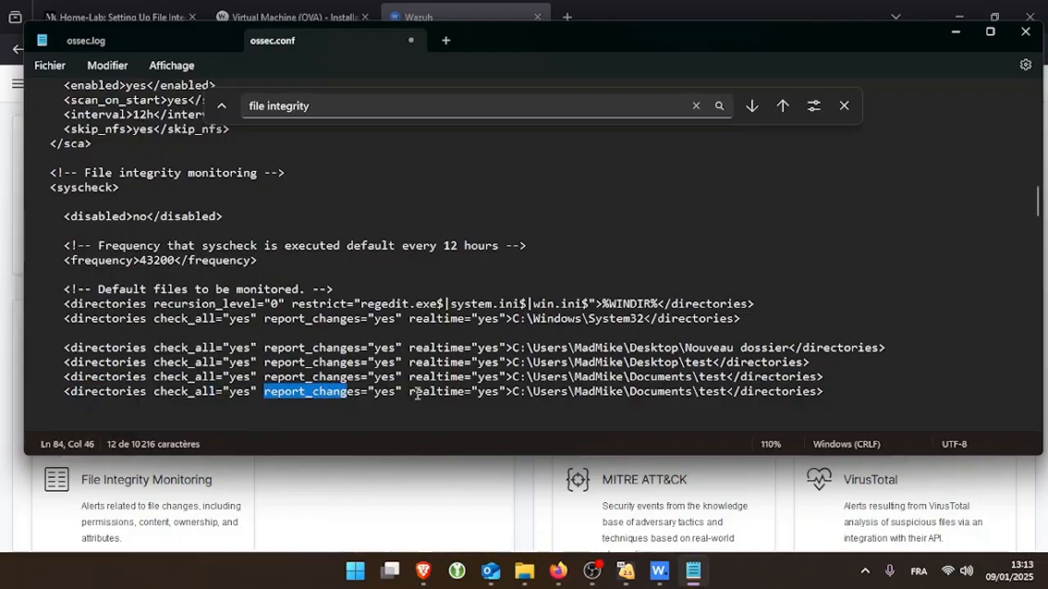
left_click_drag(415, 393, 725, 398)
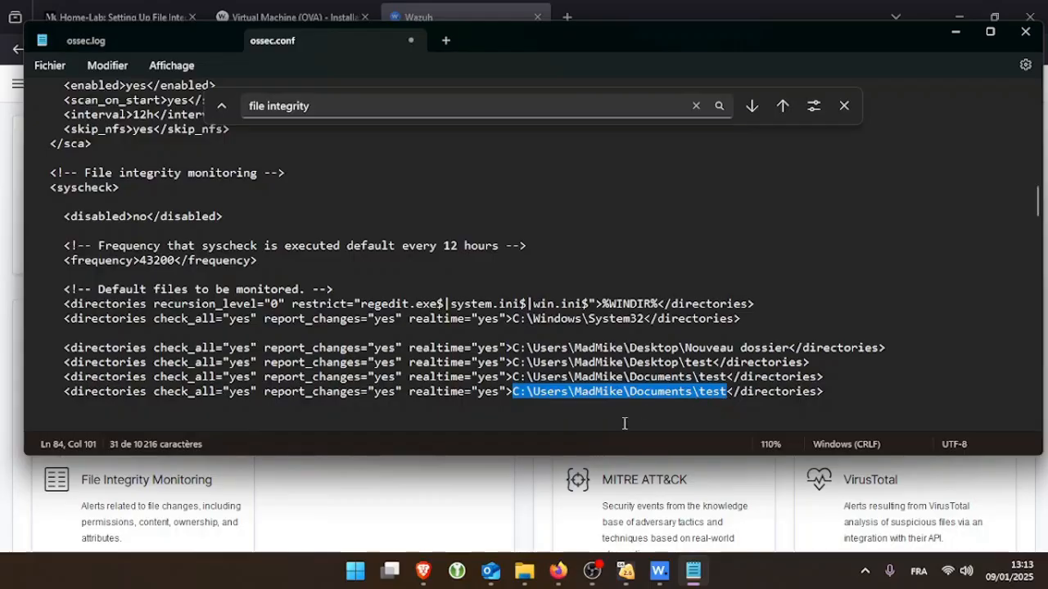
Create a tunsec folder in Documents, open it, and copy its full path
mouse_move(524, 571)
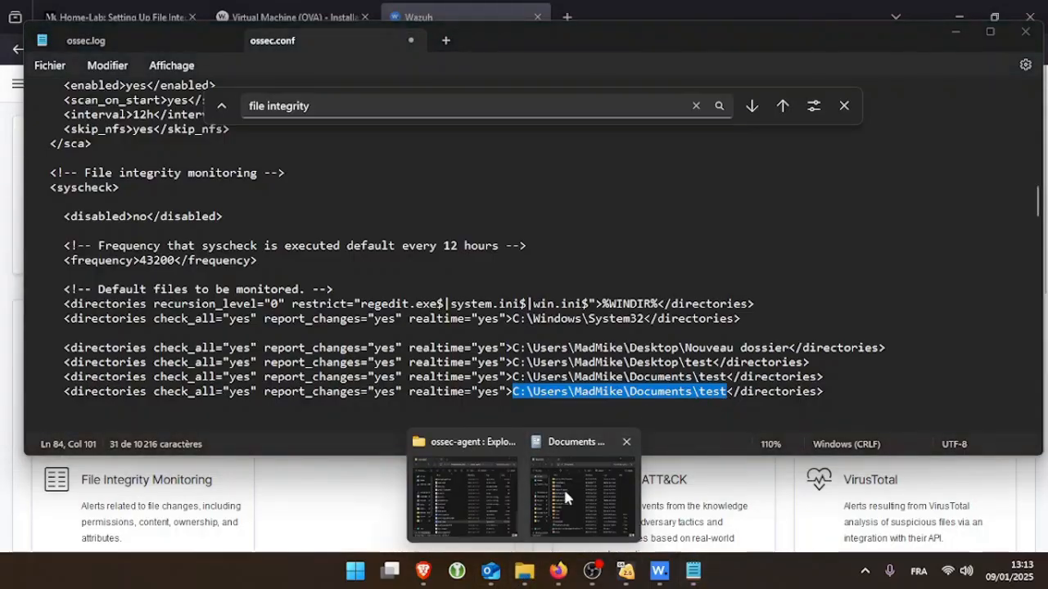
left_click(563, 487)
right_click(628, 282)
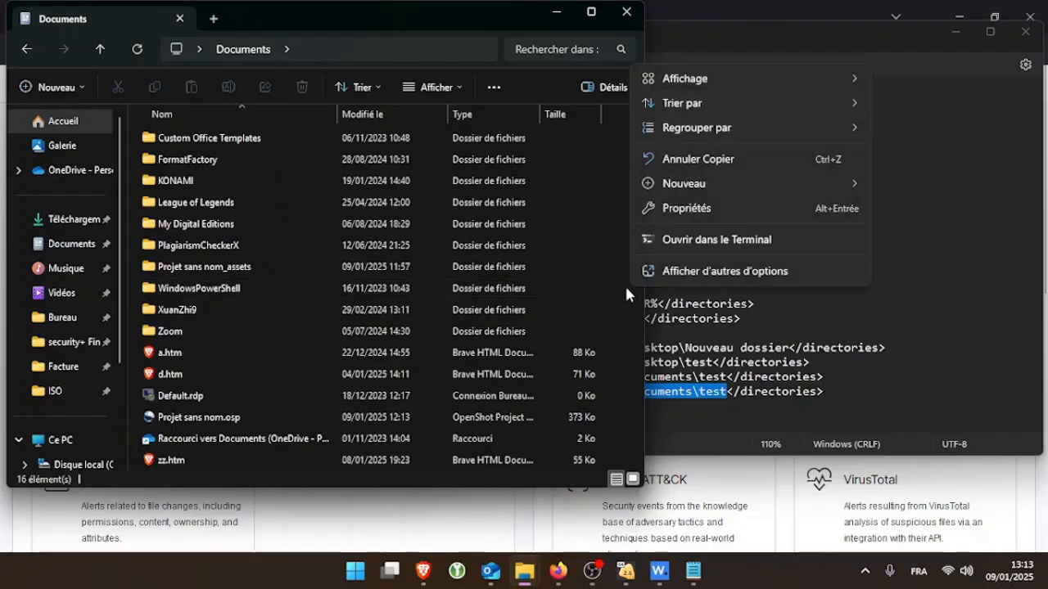
mouse_move(714, 179)
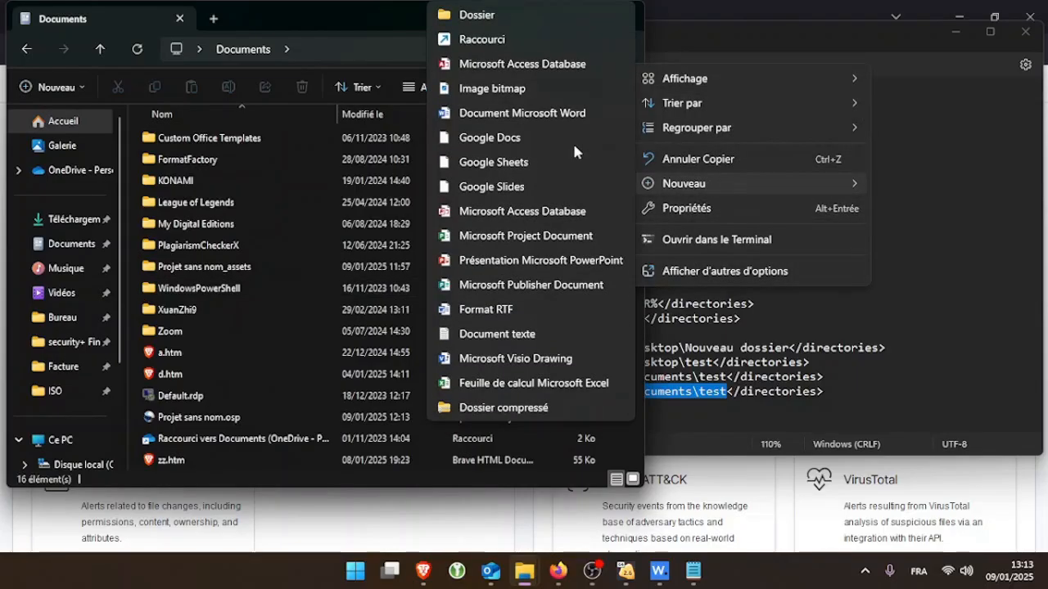
left_click(521, 16)
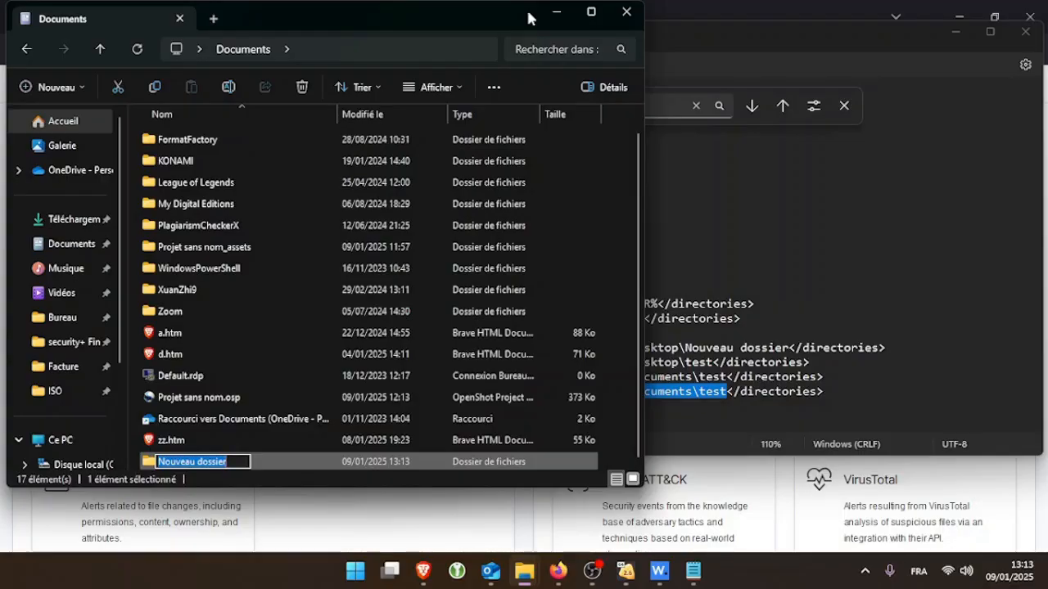
type("tunsec")
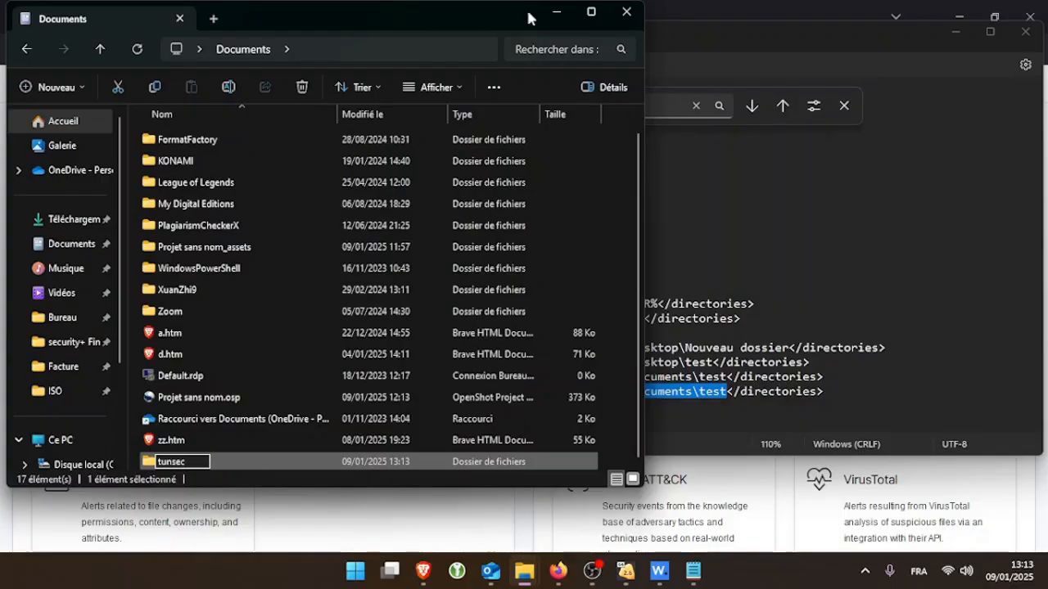
key("Return")
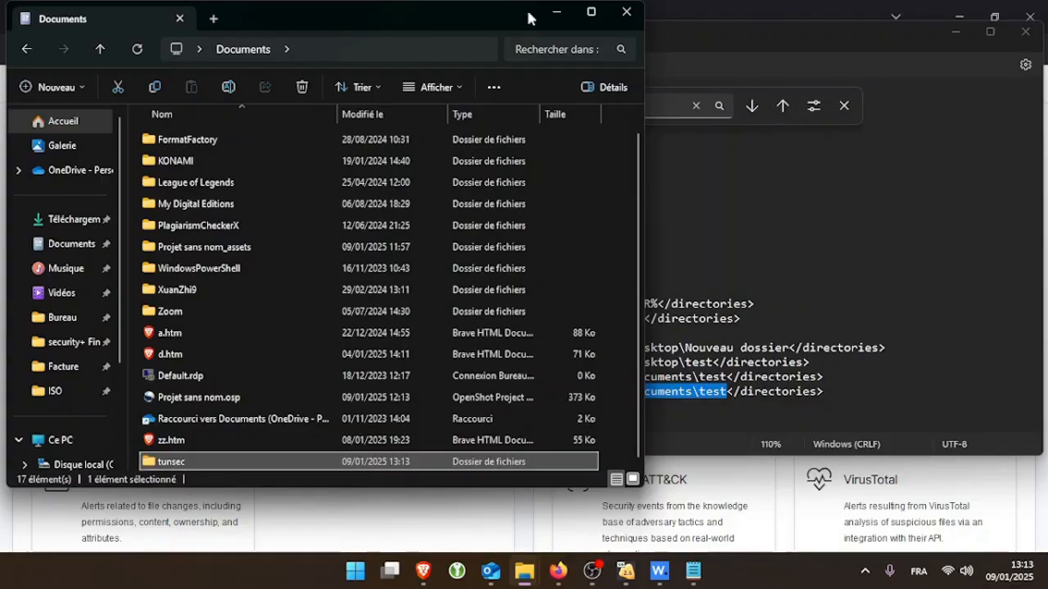
double_click(292, 461)
left_click(381, 46)
key("ctrl+c")
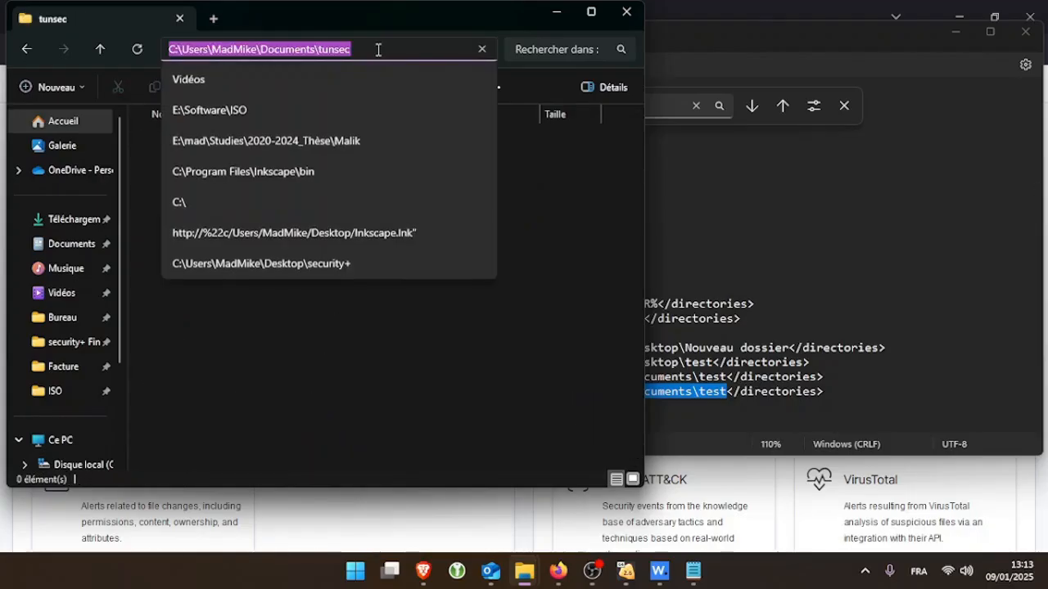
left_click(734, 399)
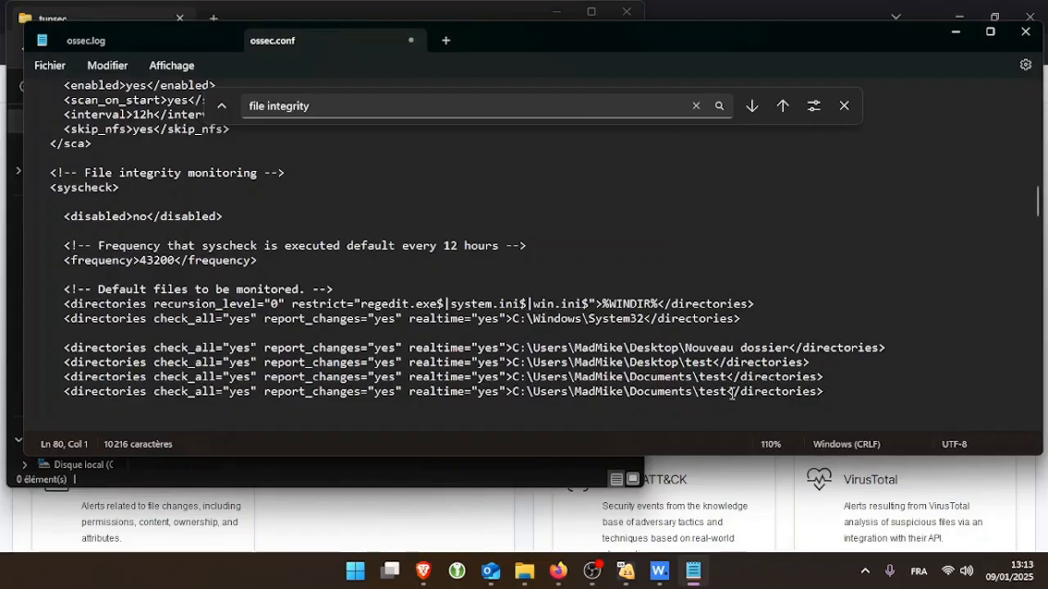
Change the duplicated entry's path to Documents\tunsec, then save and close ossec.conf
left_click_drag(728, 393, 524, 399)
key("ctrl+v")
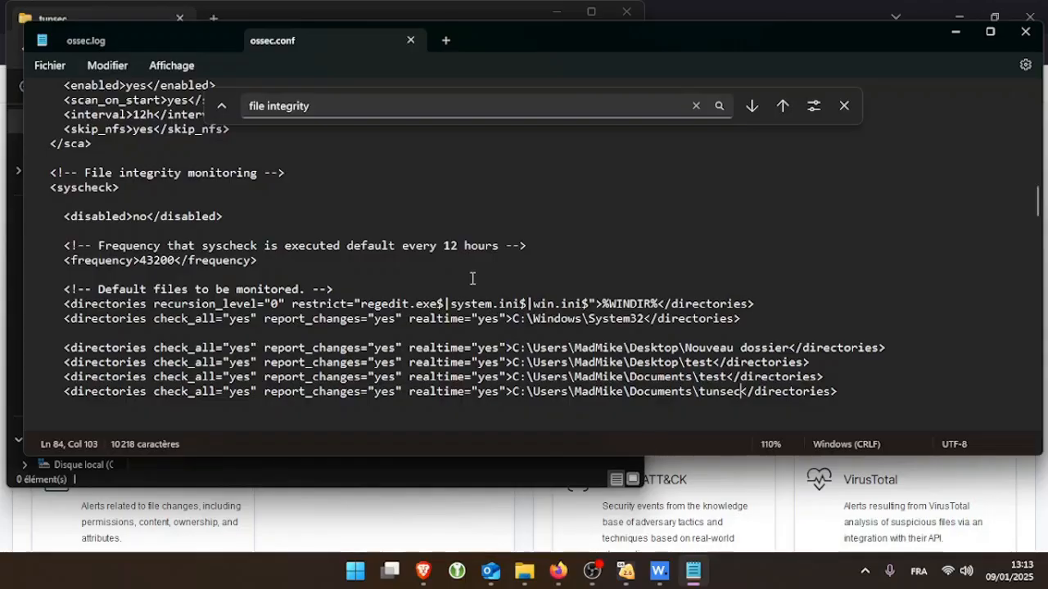
left_click(1025, 31)
left_click(676, 571)
Restart the Wazuh agent via Manage > Restart and acknowledge the Agent restarted message
left_click(710, 483)
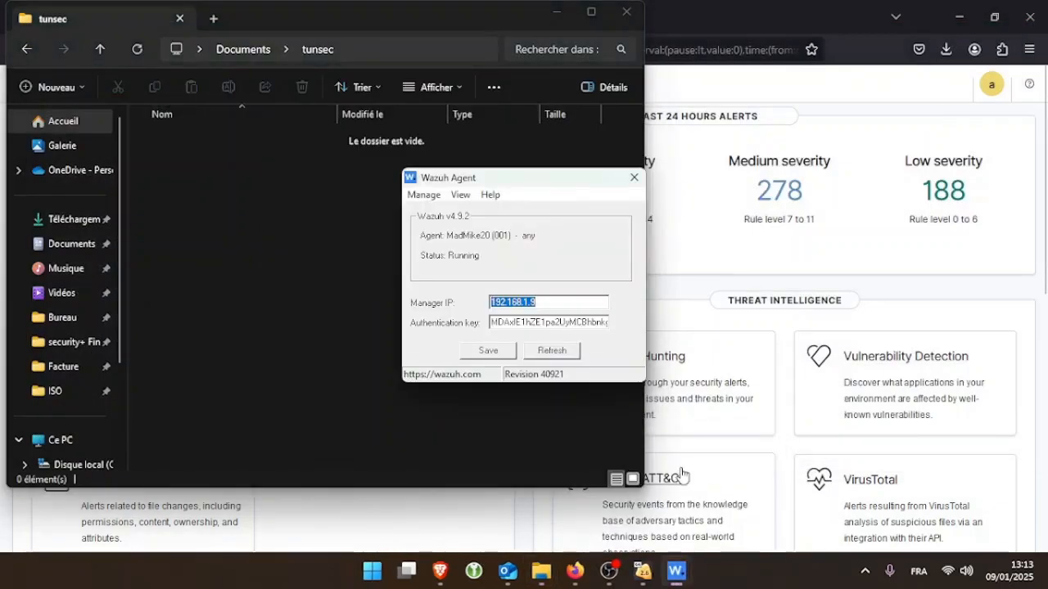
left_click(417, 196)
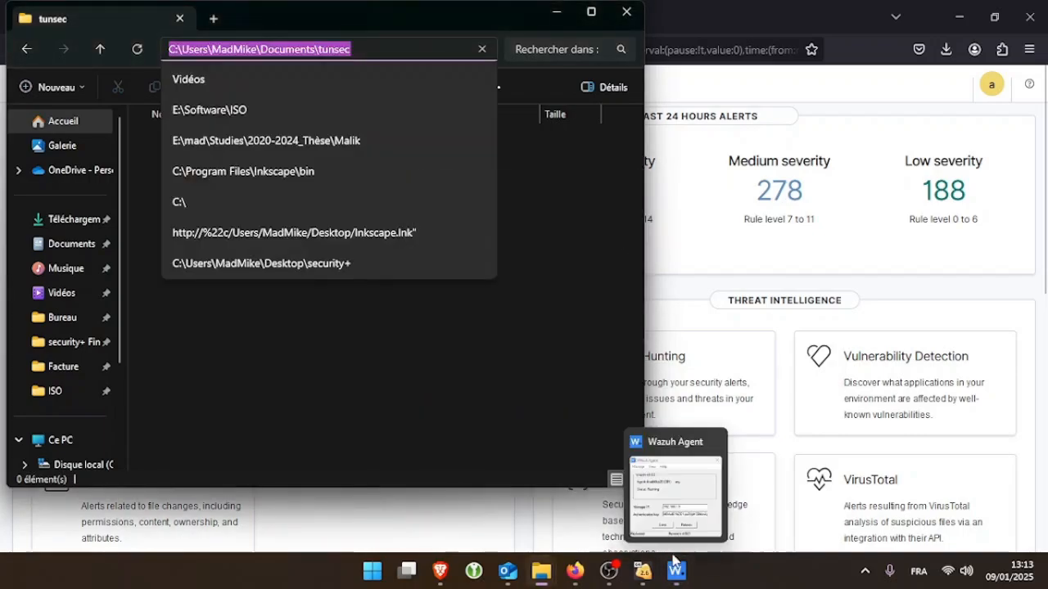
left_click(669, 544)
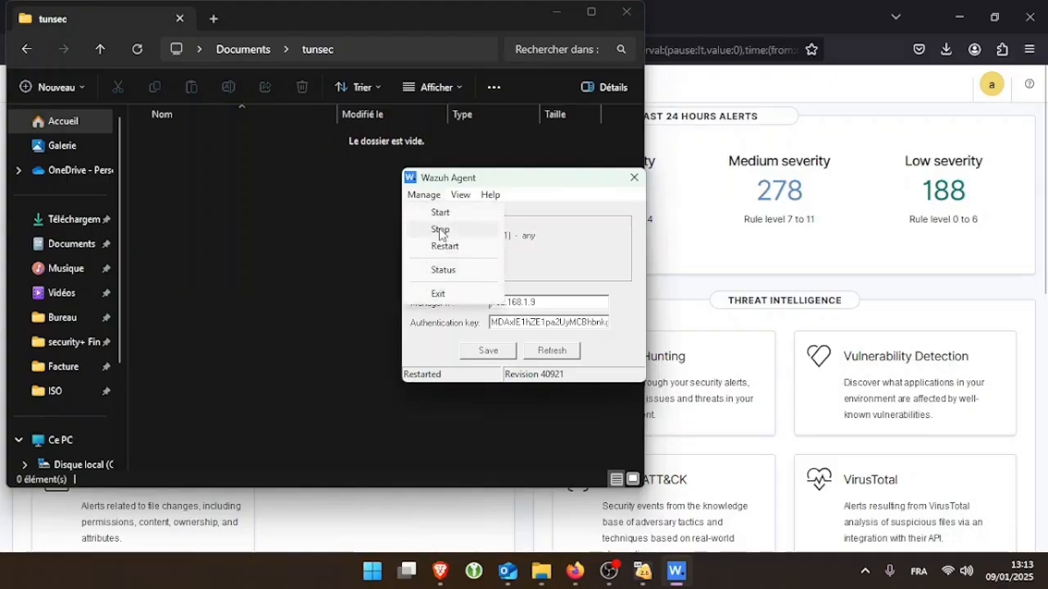
left_click(446, 244)
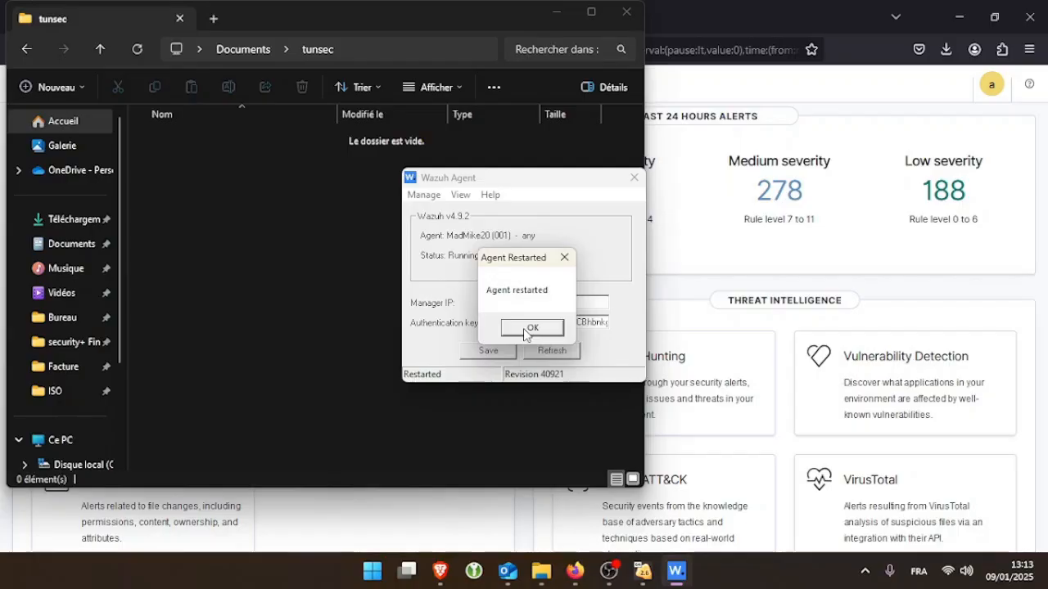
left_click(528, 329)
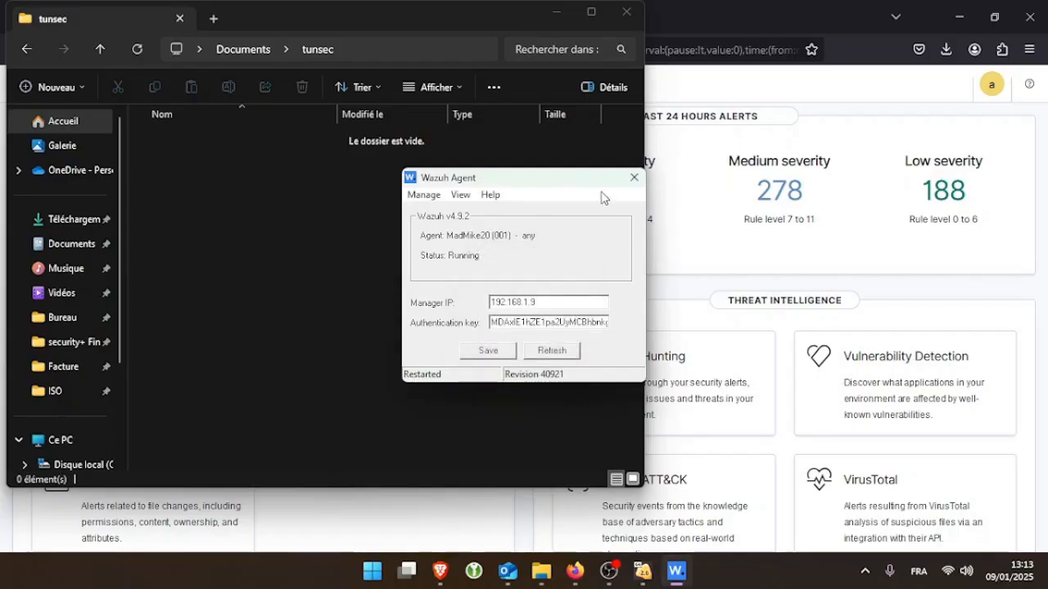
left_click(360, 220)
key("F4")
left_click(346, 322)
Create a new text document named Test.txt in the tunsec folder
right_click(346, 323)
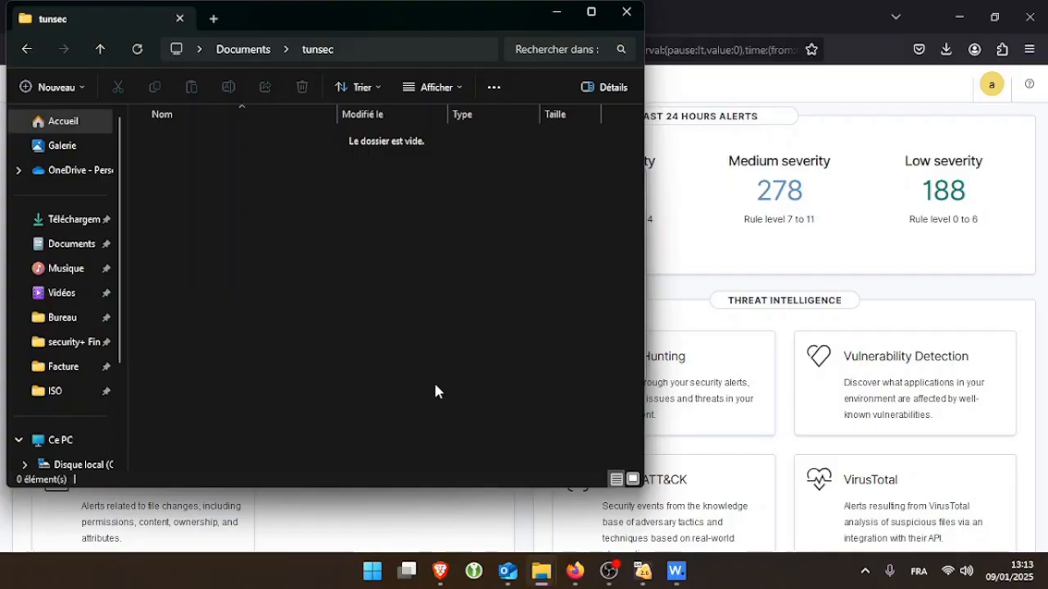
mouse_move(482, 221)
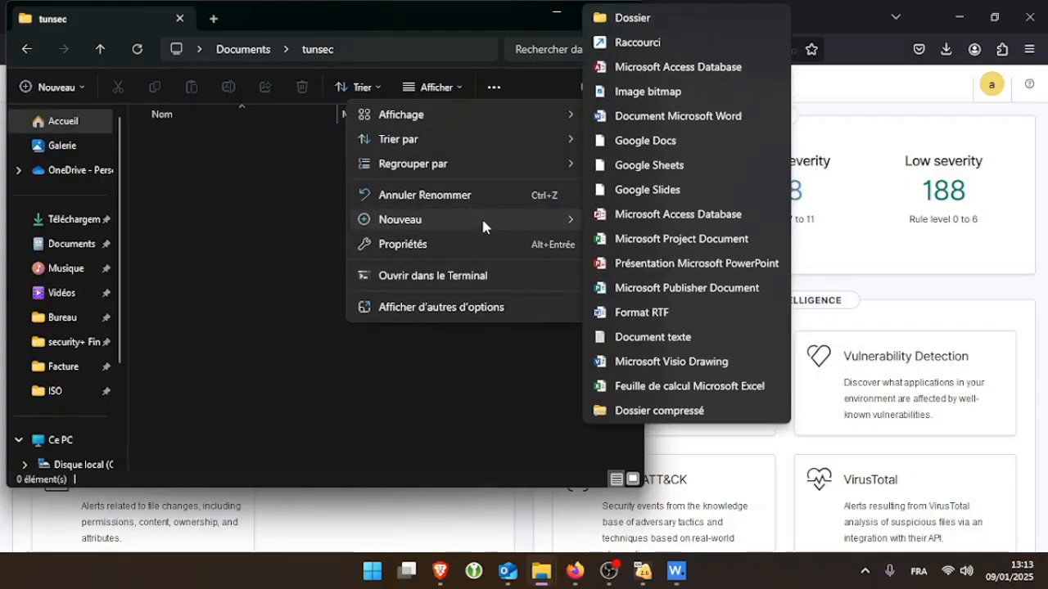
left_click(647, 337)
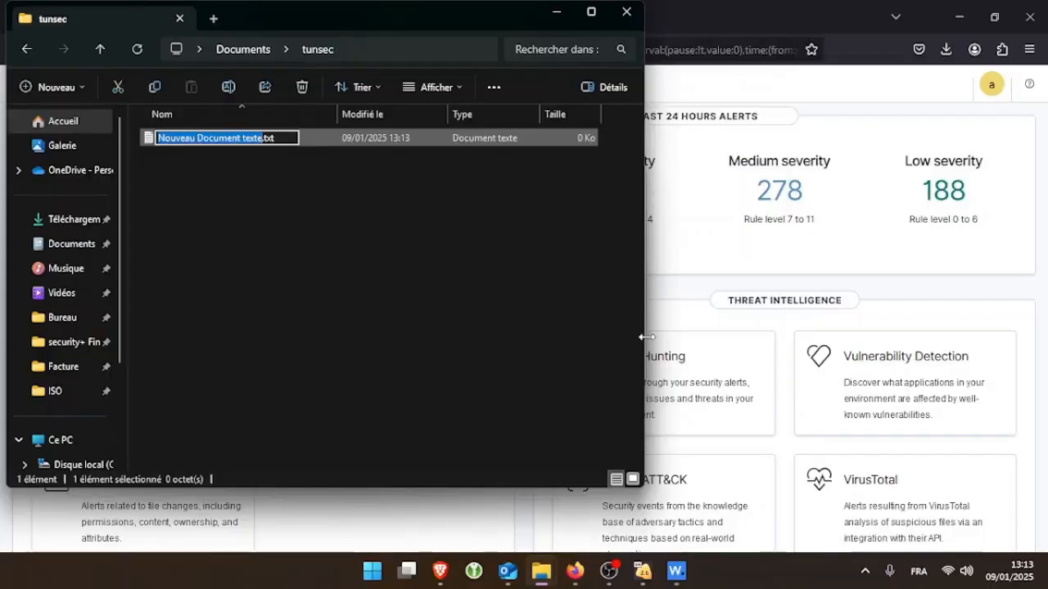
type("Test")
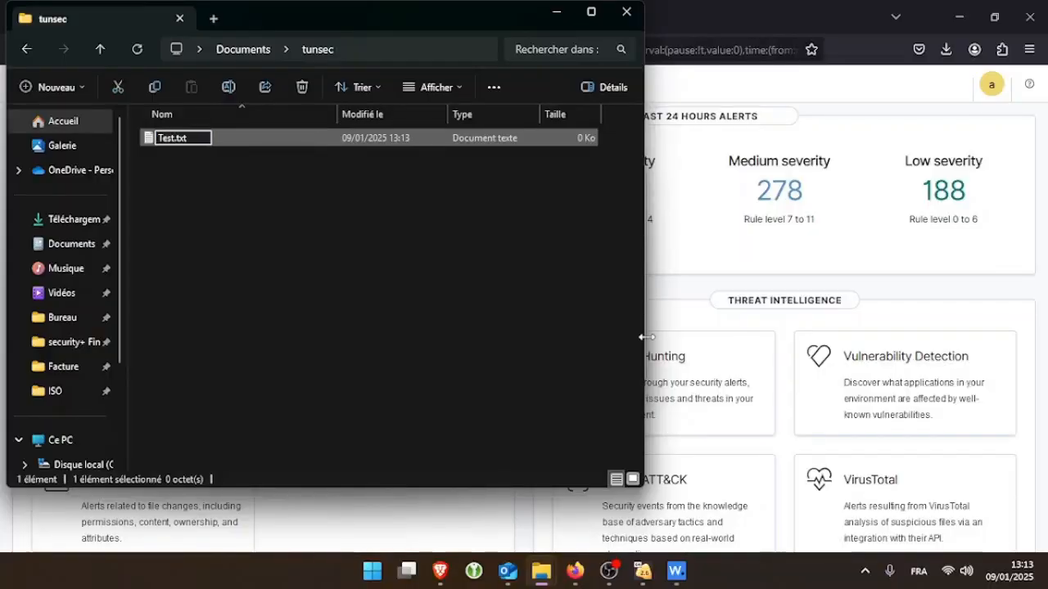
key("Return")
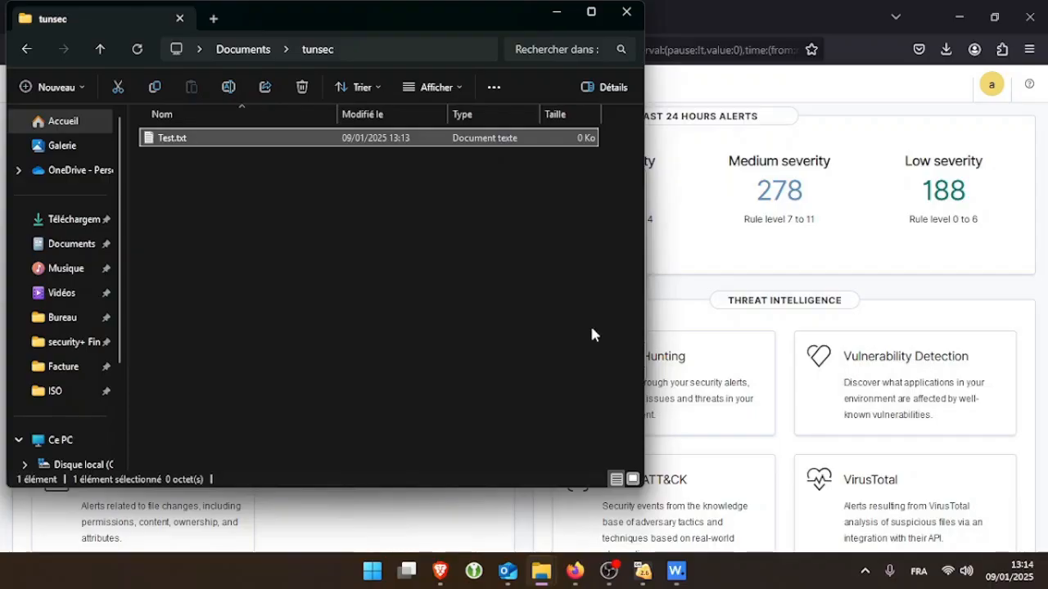
Duplicate Test.txt as Test - Copie.txt in the tunsec folder
key("ctrl+c")
left_click(377, 270)
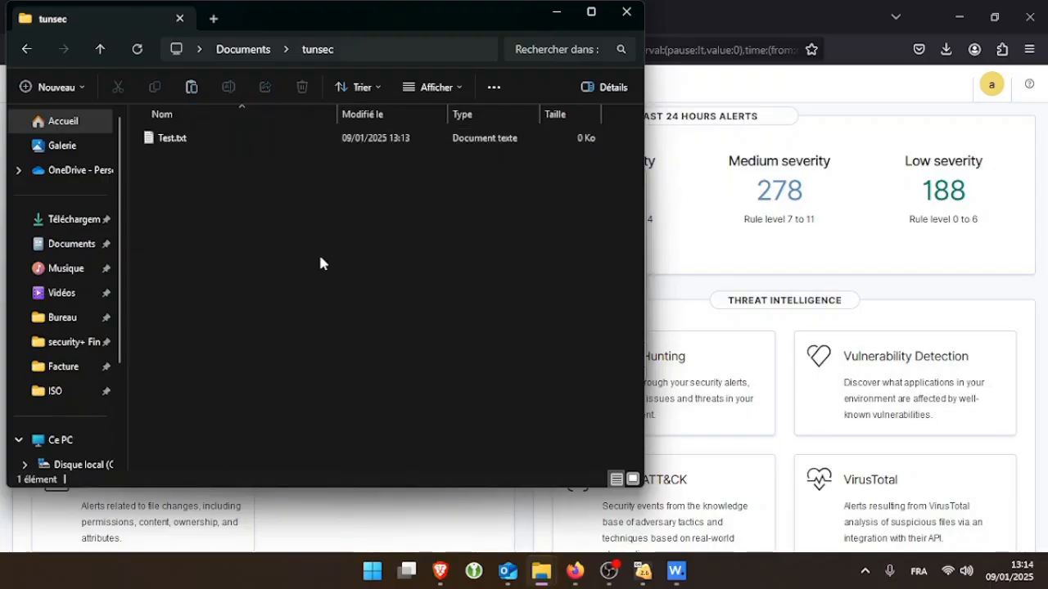
key("ctrl+v")
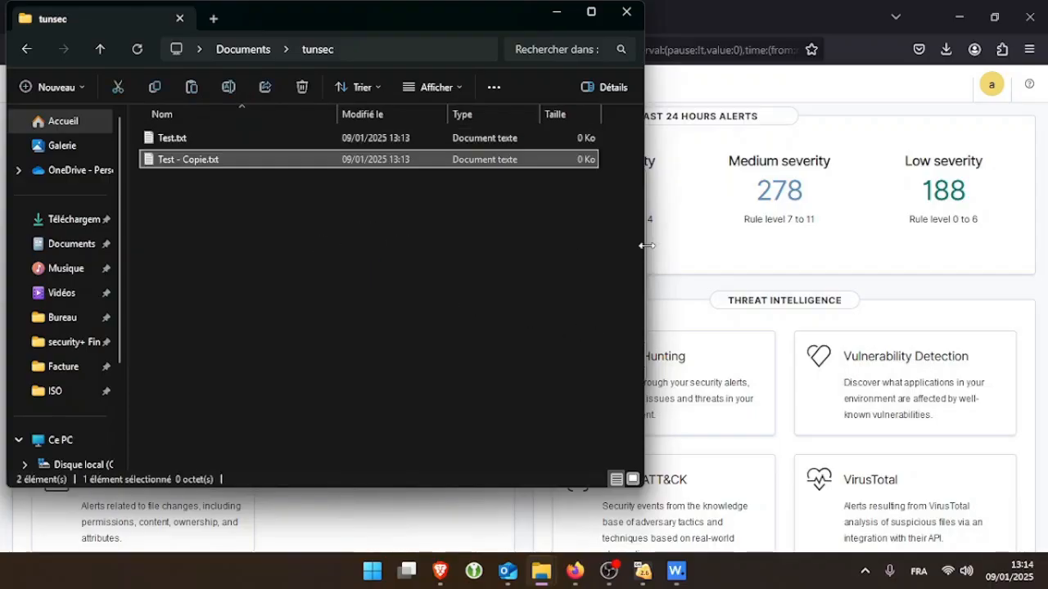
left_click(682, 301)
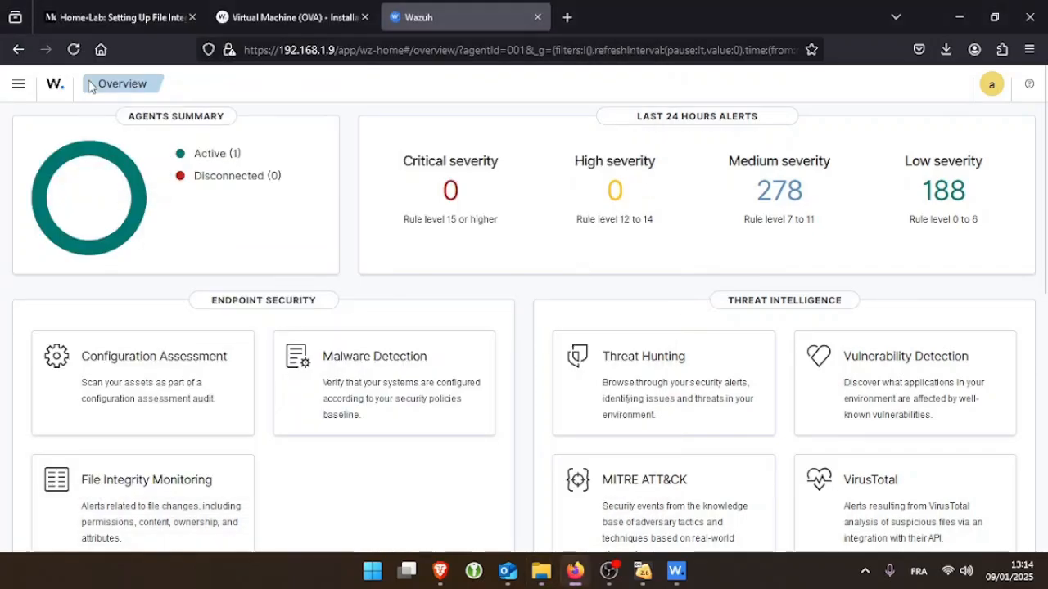
Open the File Integrity Monitoring dashboard for agent 001 from the Endpoint security menu
left_click(61, 93)
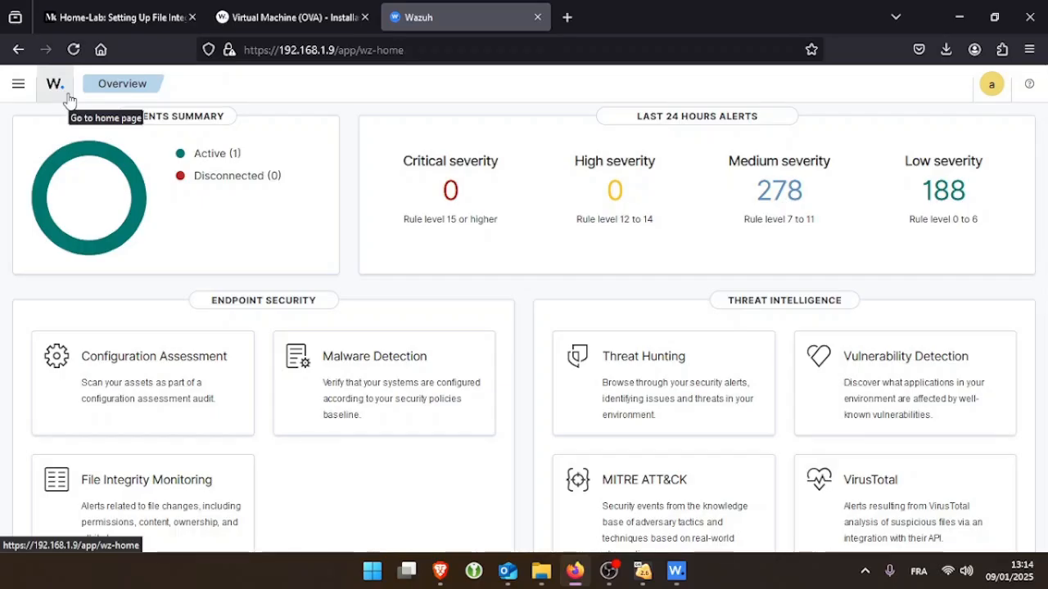
scroll(164, 154, "down", 2)
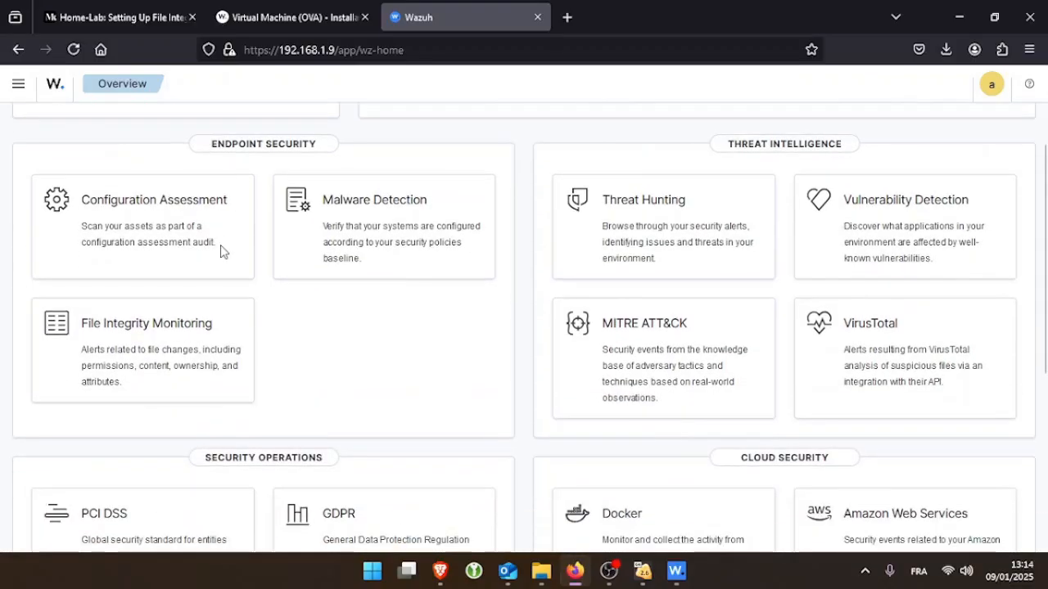
scroll(98, 241, "up", 2)
left_click(19, 85)
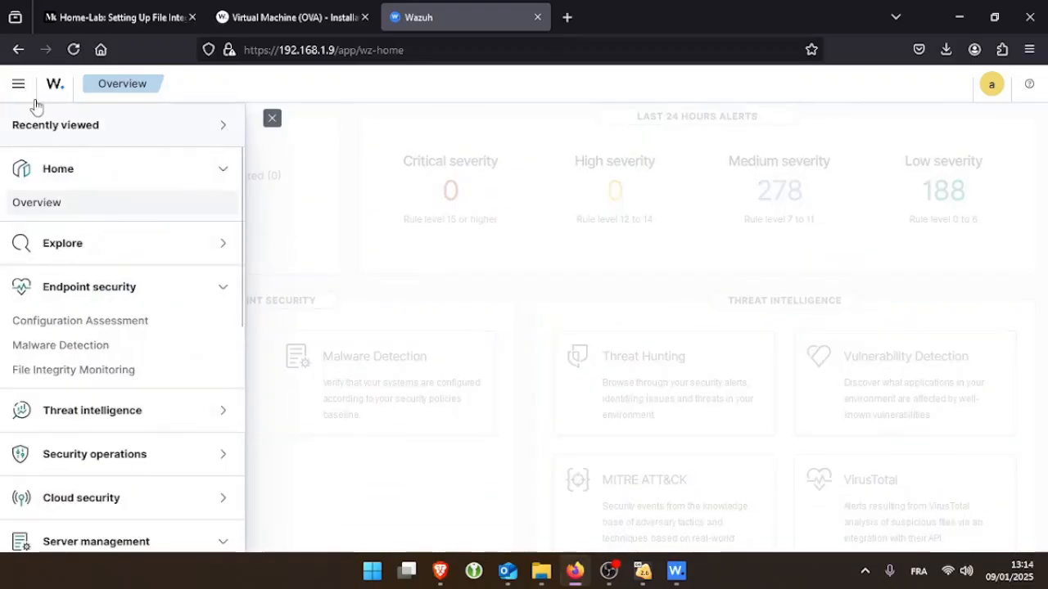
scroll(98, 325, "down", 3)
scroll(102, 254, "up", 2)
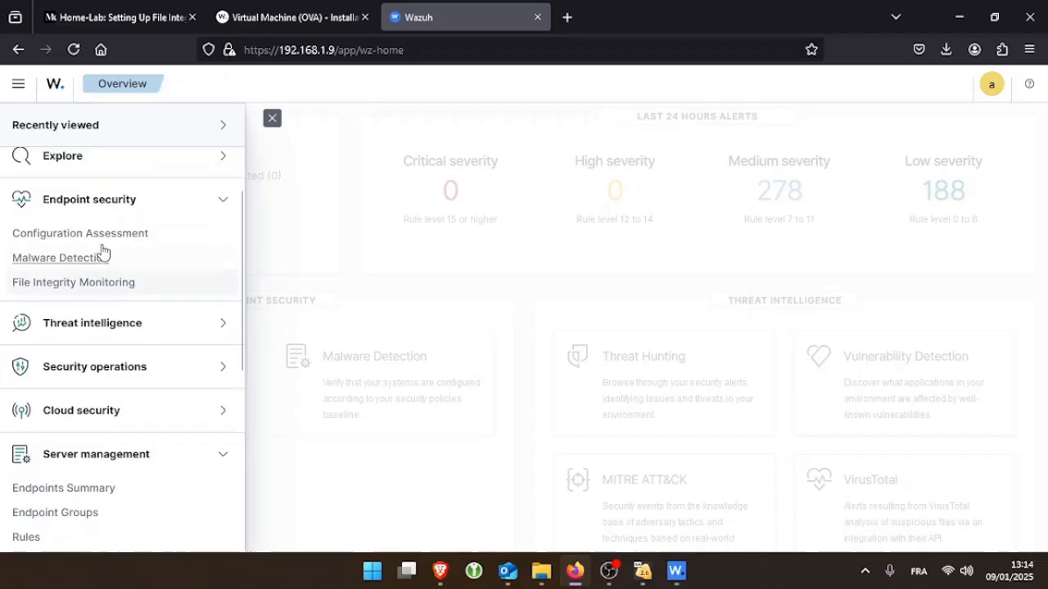
left_click(98, 206)
left_click(99, 208)
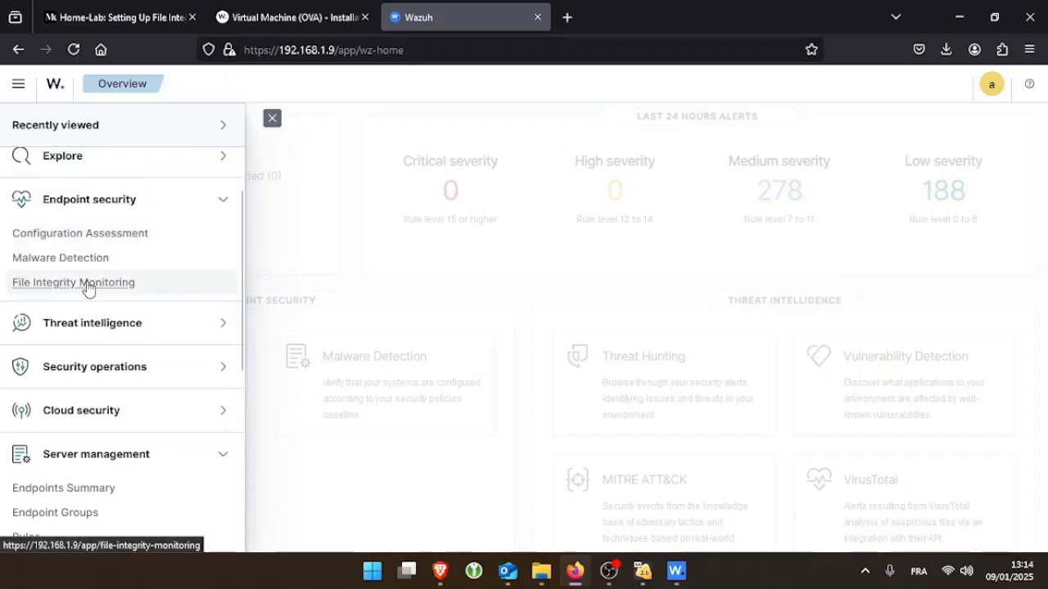
left_click(88, 284)
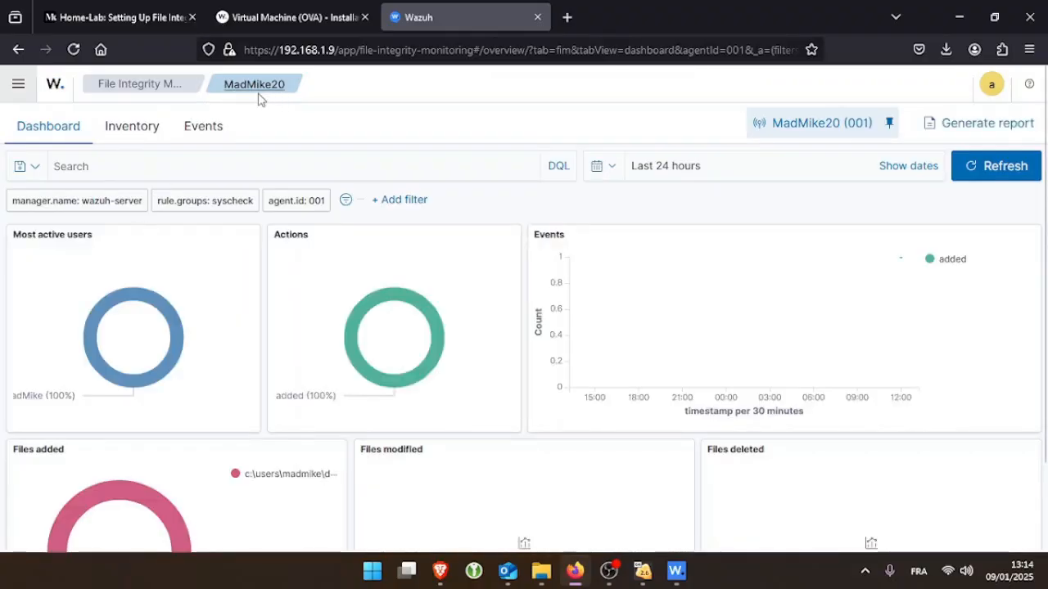
Switch to the FIM Events list and permanently delete the three Test copies in tunsec
left_click(203, 138)
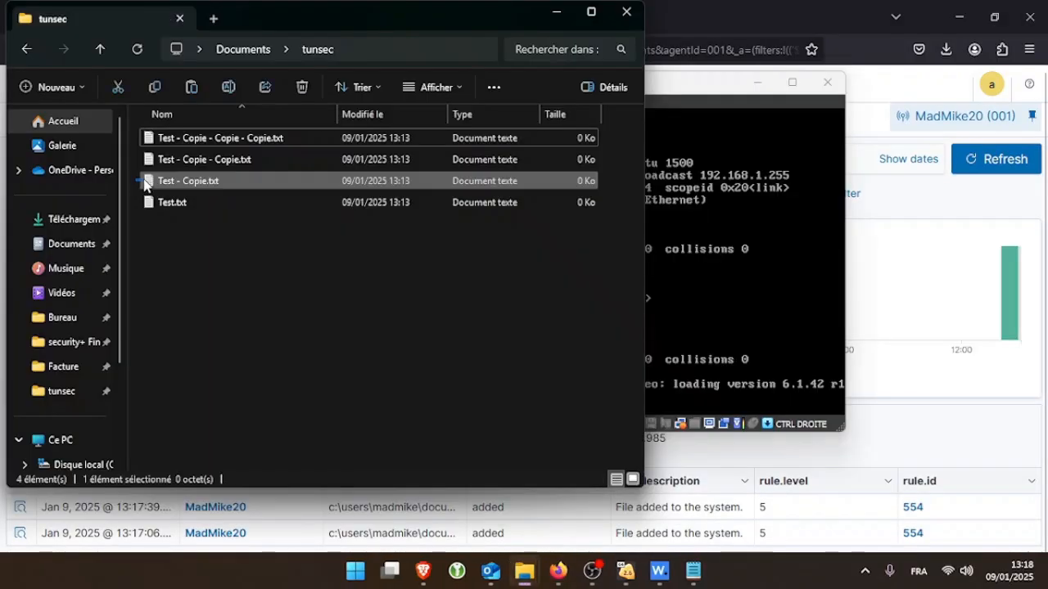
left_click_drag(144, 182, 220, 141)
key("shift+Delete")
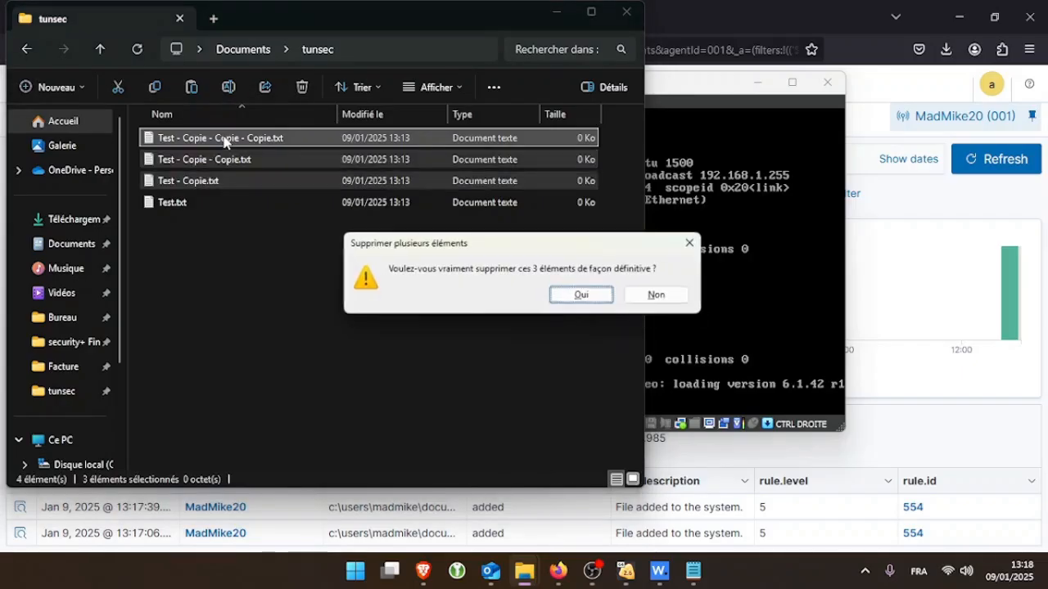
key("Return")
Duplicate Test.txt as Test2.txt, then refresh the Wazuh events
left_click(215, 142)
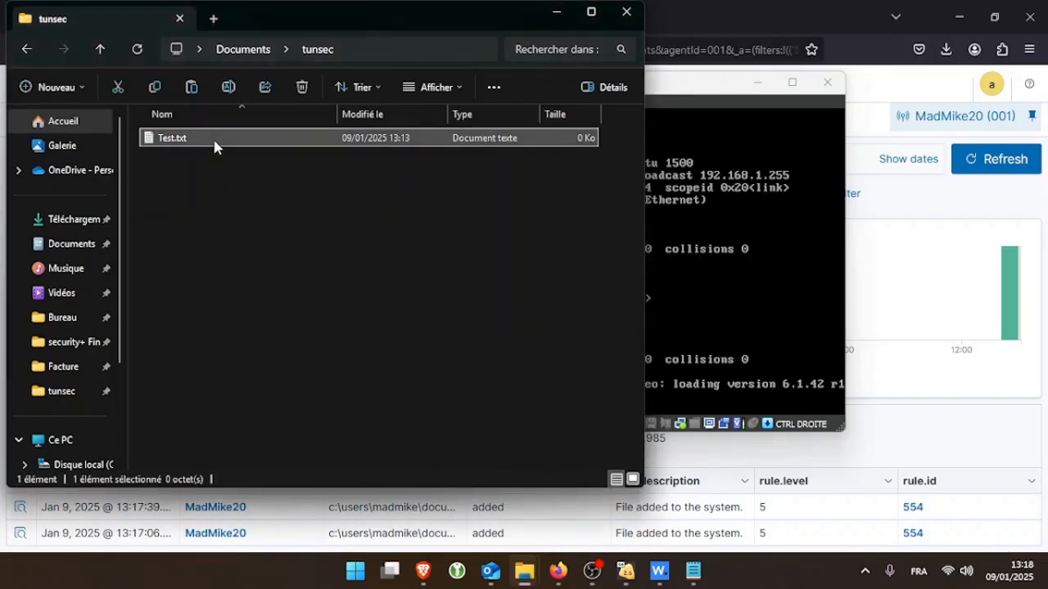
left_click(218, 166)
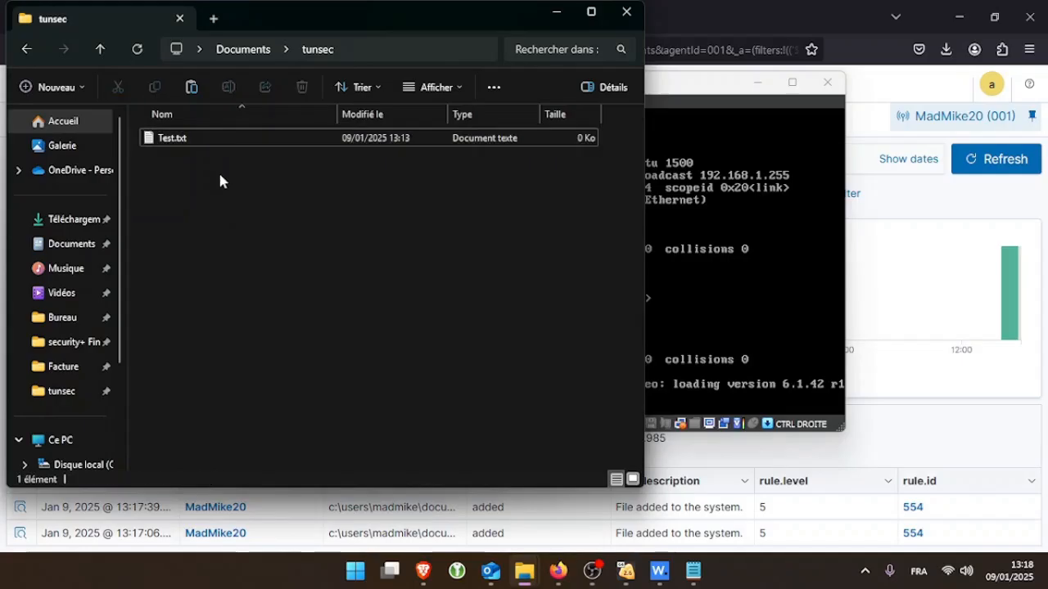
key("ctrl+v")
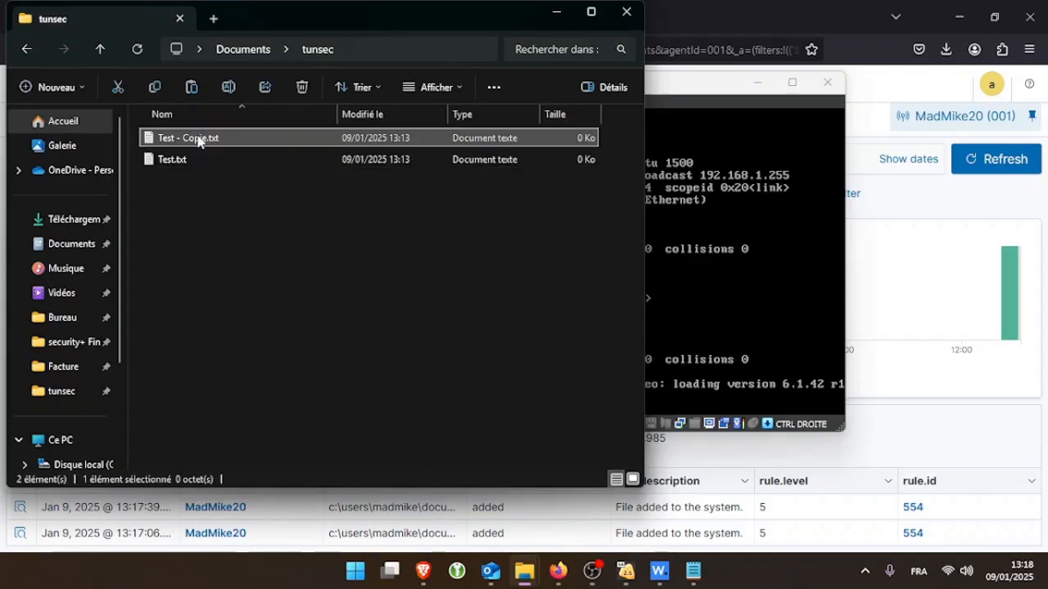
left_click(193, 141)
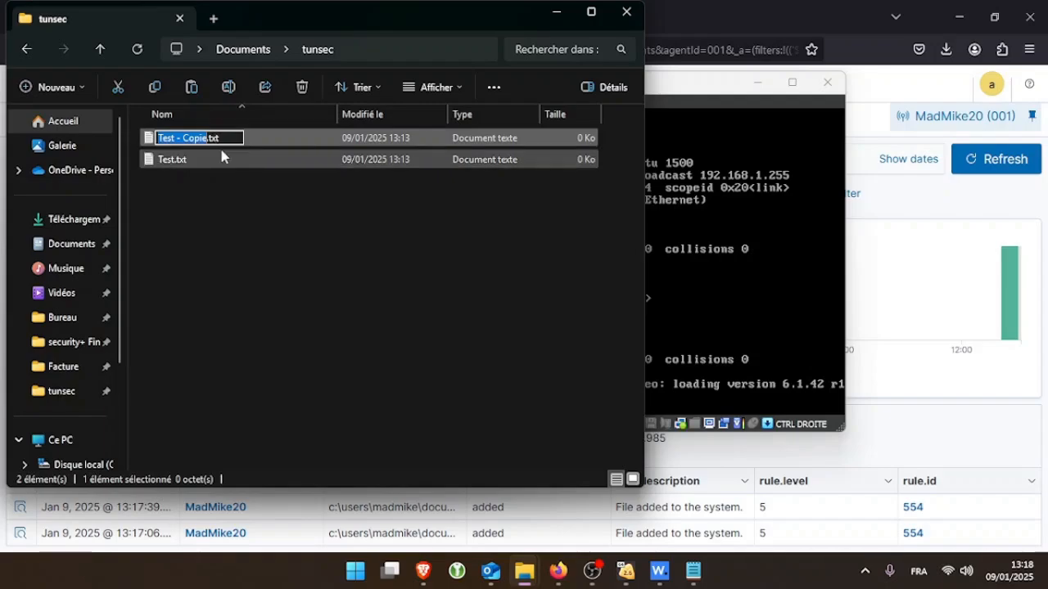
key("BackSpace")
key("BackSpace")
key("BackSpace")
key("BackSpace")
key("BackSpace")
key("BackSpace")
key("BackSpace")
key("BackSpace")
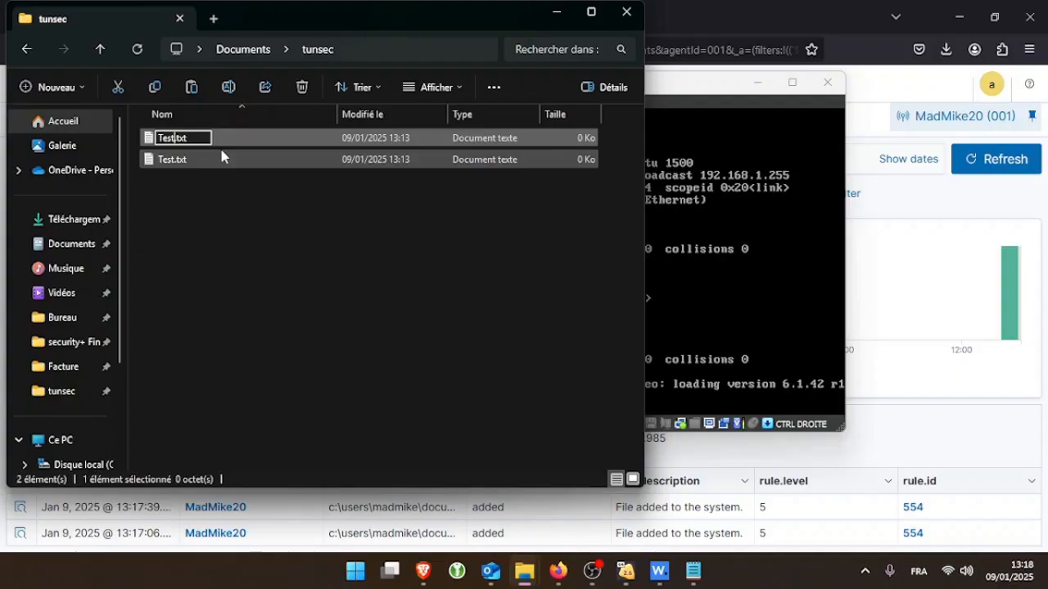
type("2")
key("Return")
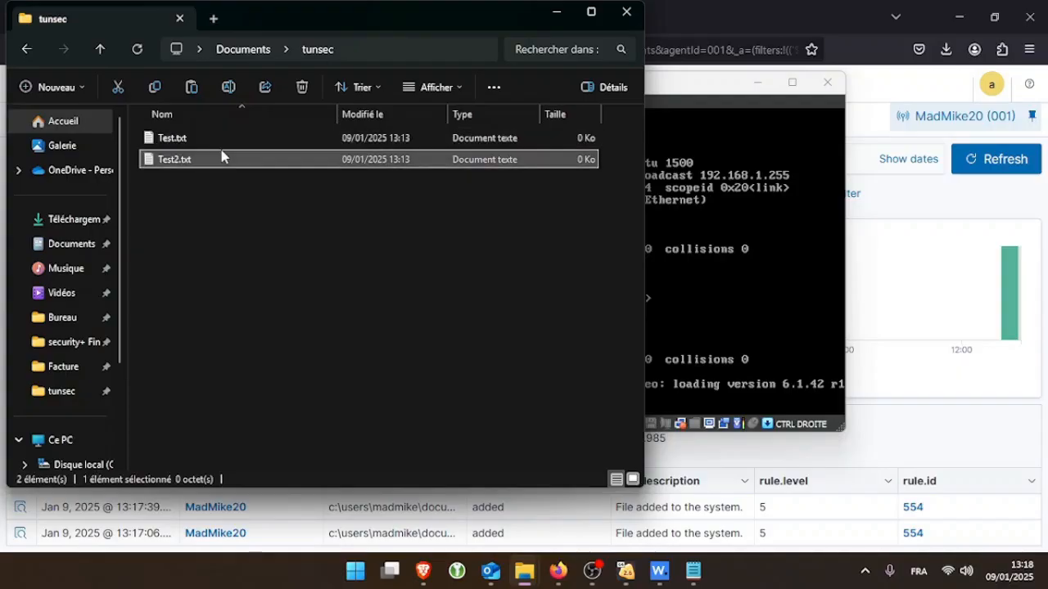
left_click(898, 225)
left_click(981, 170)
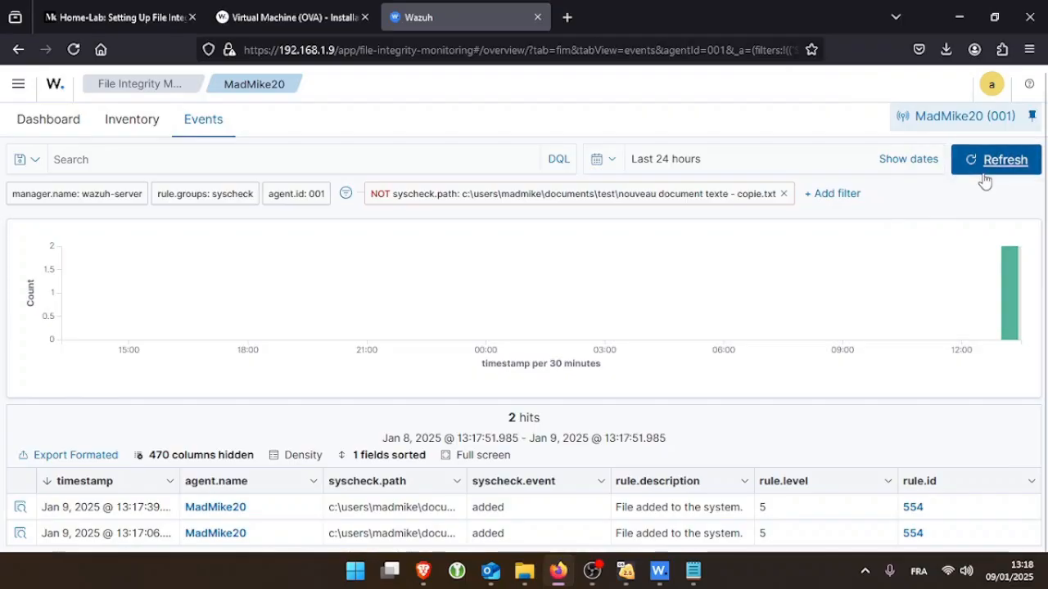
Review a 'File deleted' alert's details, including the agent IP and full log message
scroll(594, 398, "down", 3)
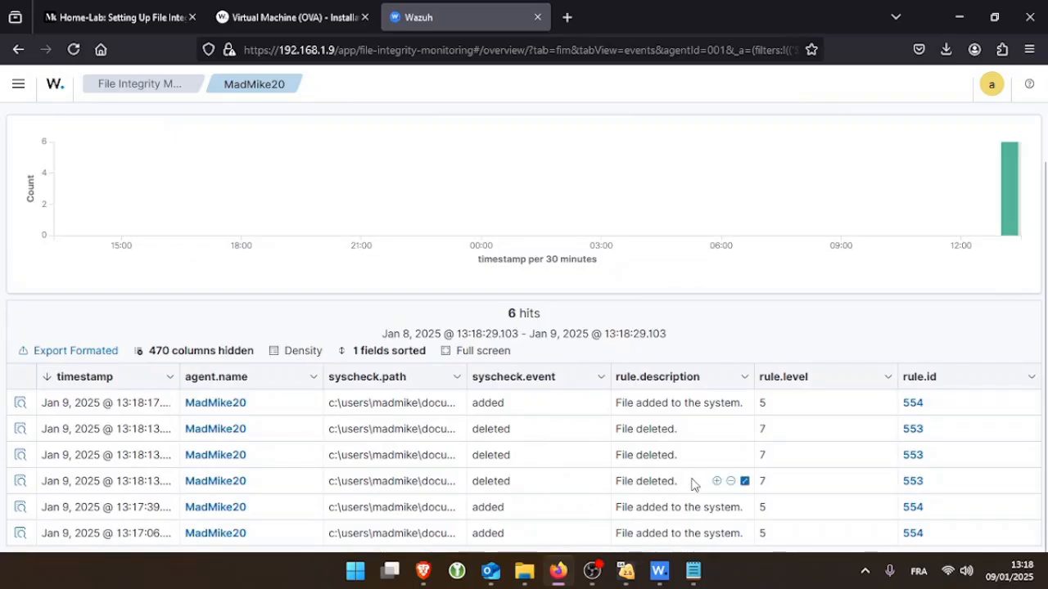
left_click_drag(693, 482, 23, 478)
left_click(21, 481)
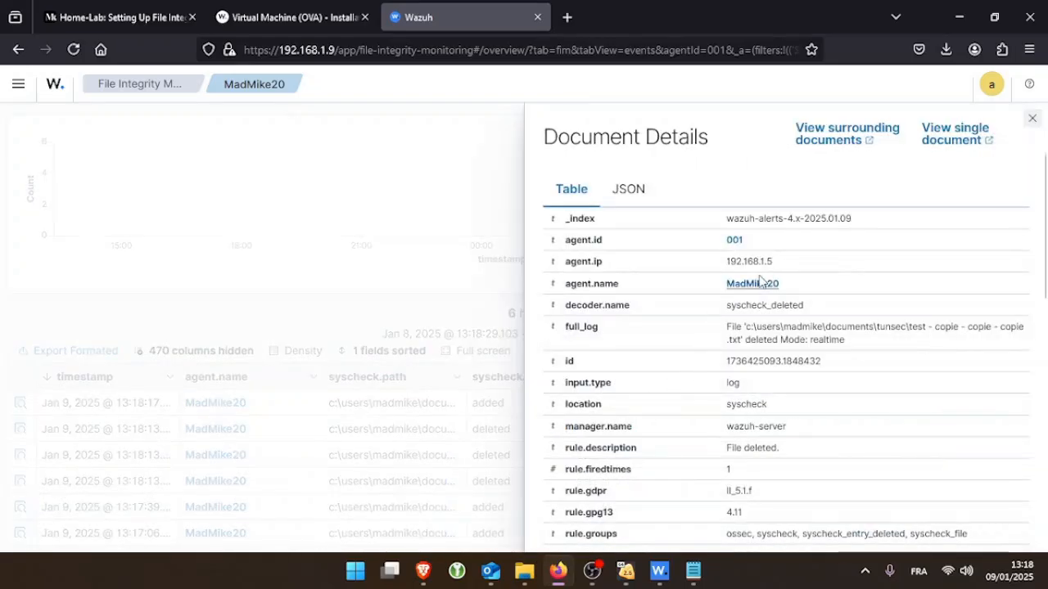
left_click_drag(774, 262, 729, 262)
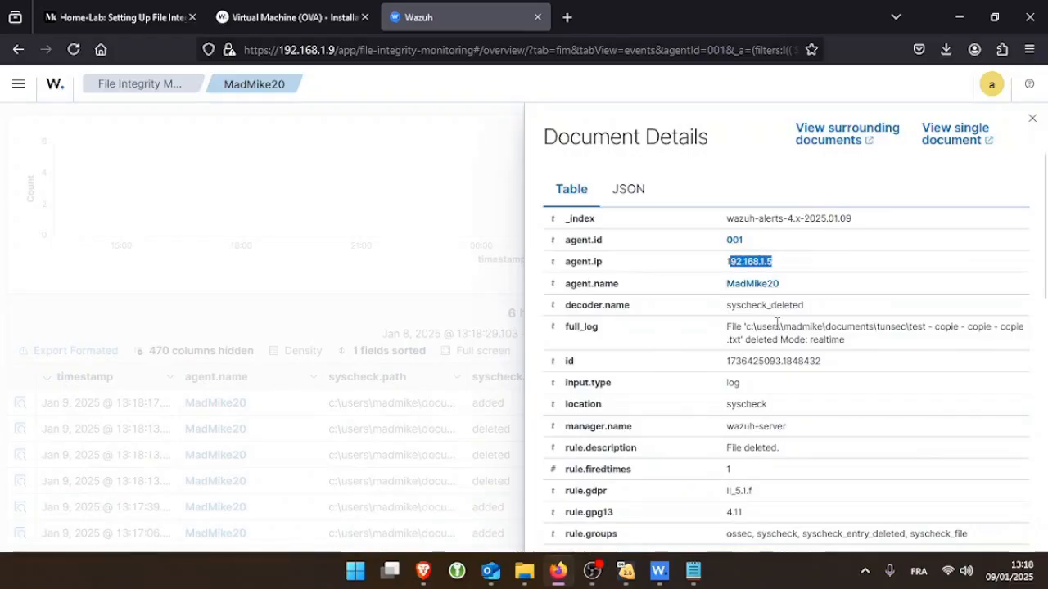
left_click_drag(732, 328, 797, 361)
scroll(768, 444, "down", 1)
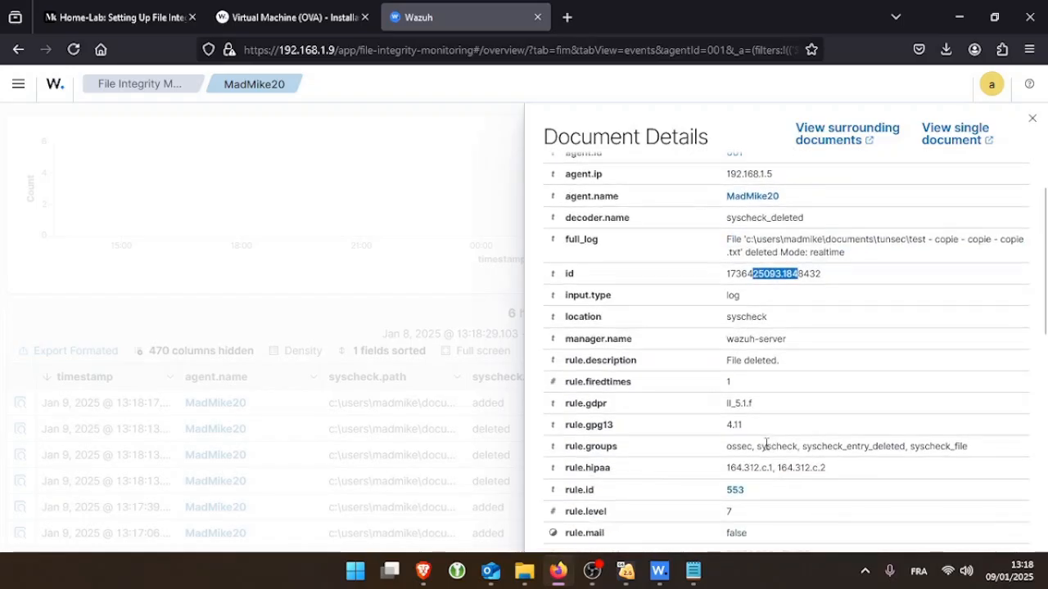
scroll(766, 443, "down", 3)
left_click(425, 426)
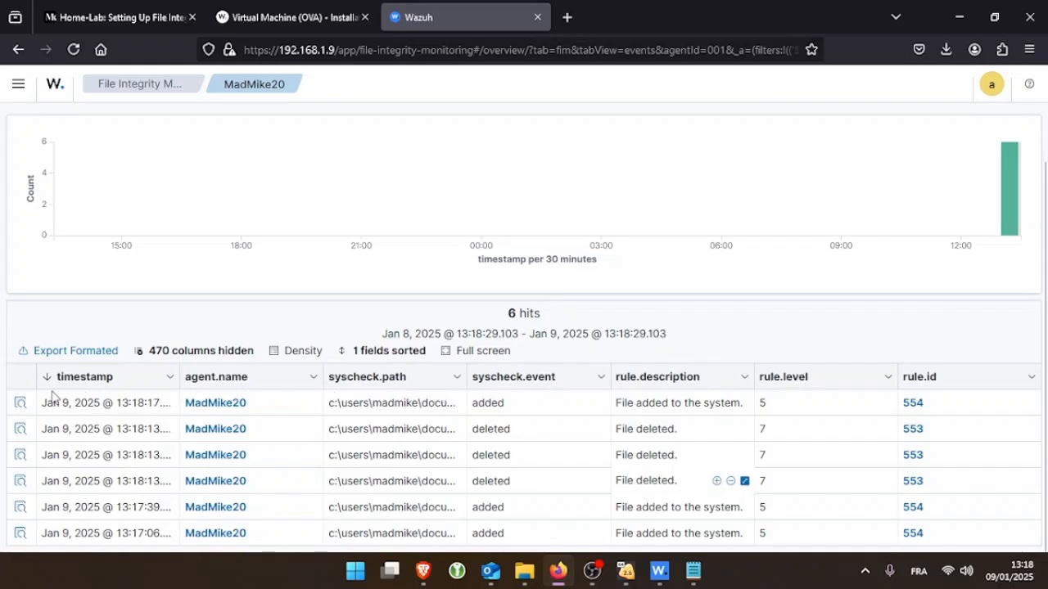
Check the newest added-file alert's details and the file name in its log
left_click(20, 403)
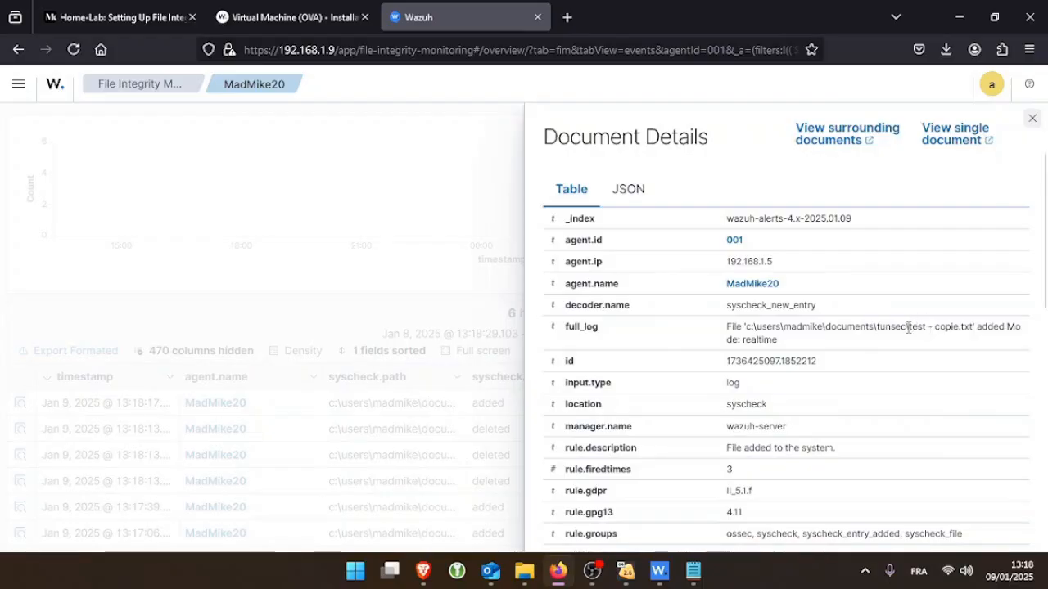
left_click_drag(907, 327, 942, 329)
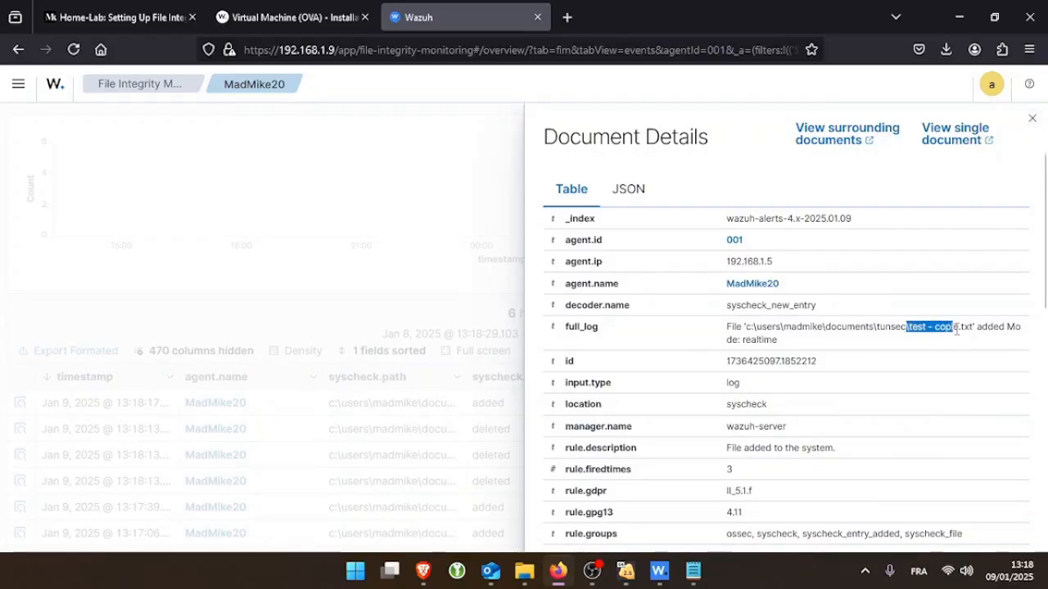
left_click(450, 352)
Refresh the FIM events to 8 hits and open the newest alert's details
scroll(941, 213, "up", 3)
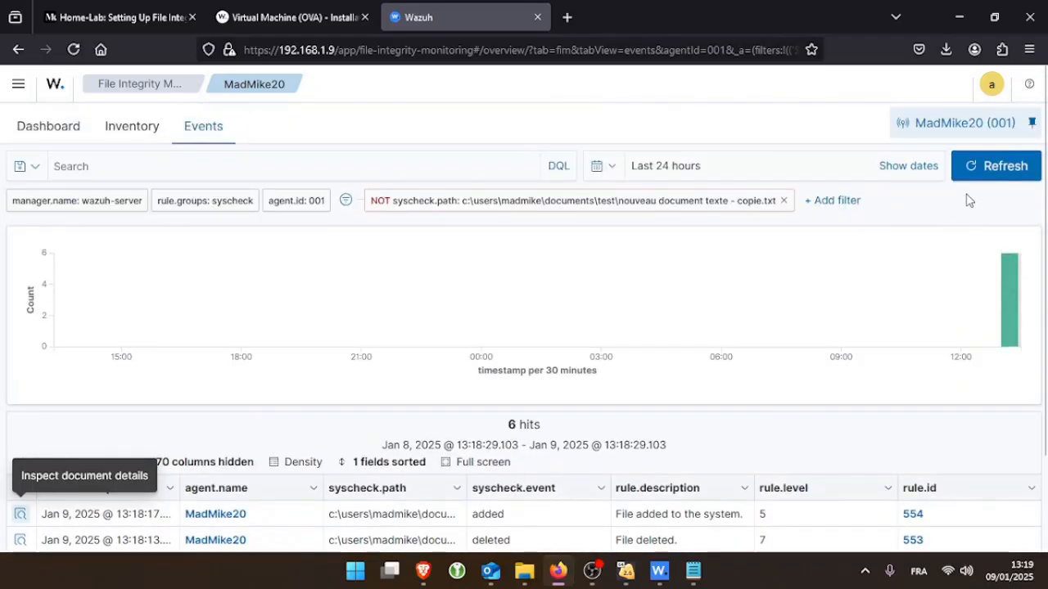
left_click(986, 167)
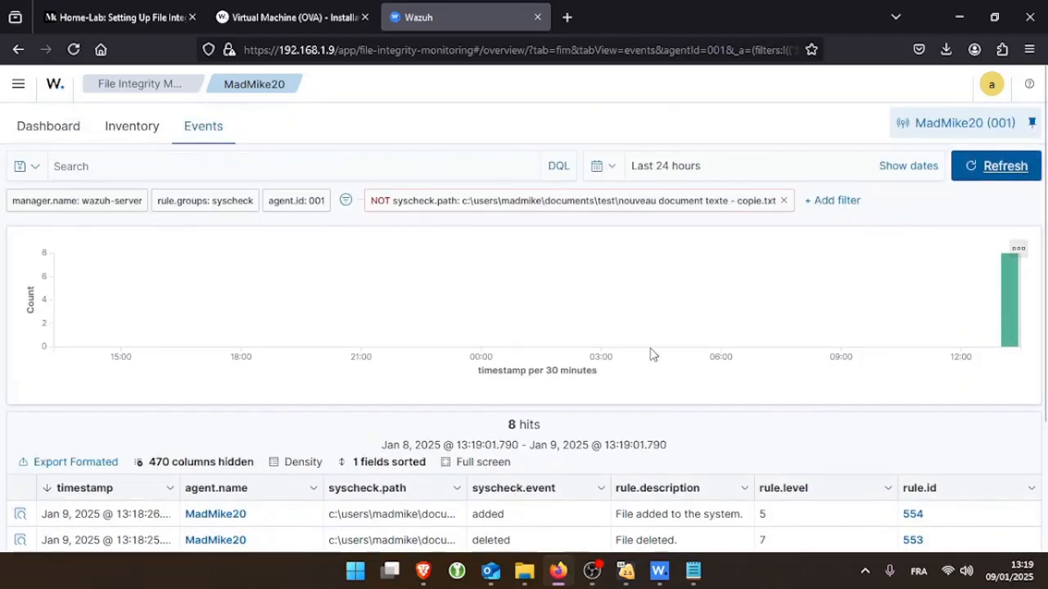
scroll(295, 410, "down", 2)
left_click(19, 360)
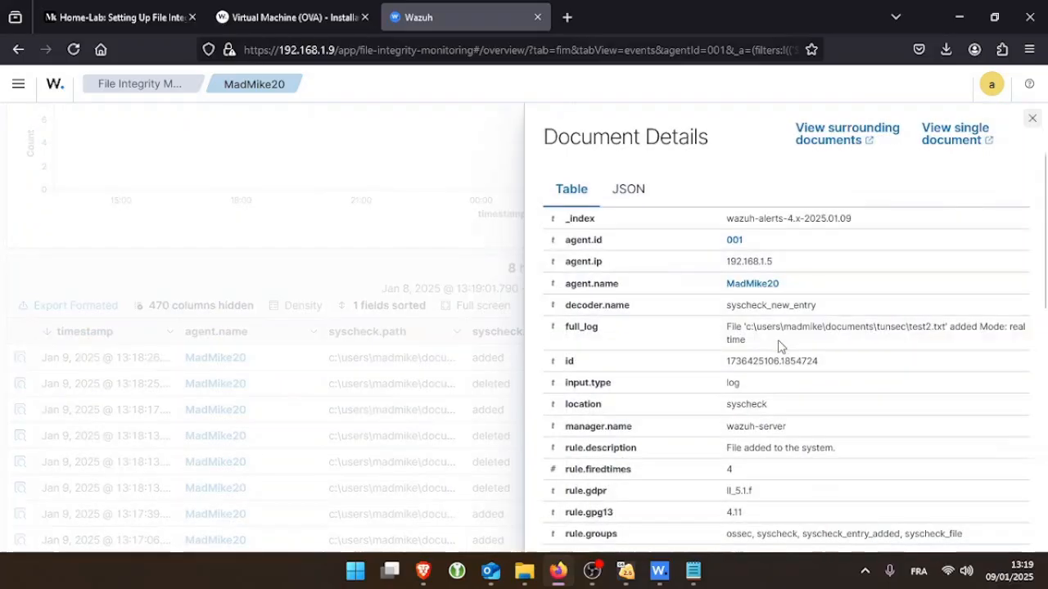
scroll(782, 344, "down", 3)
scroll(785, 340, "down", 5)
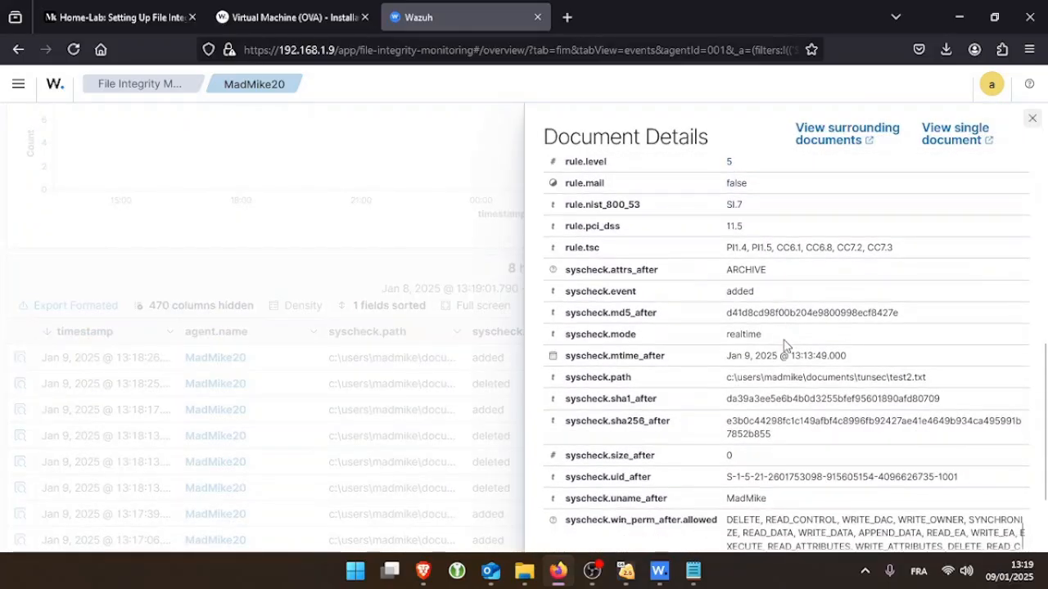
Inspect the allowed permissions and the test2.txt file name in the alert's full log
left_click_drag(744, 402, 809, 444)
left_click(466, 436)
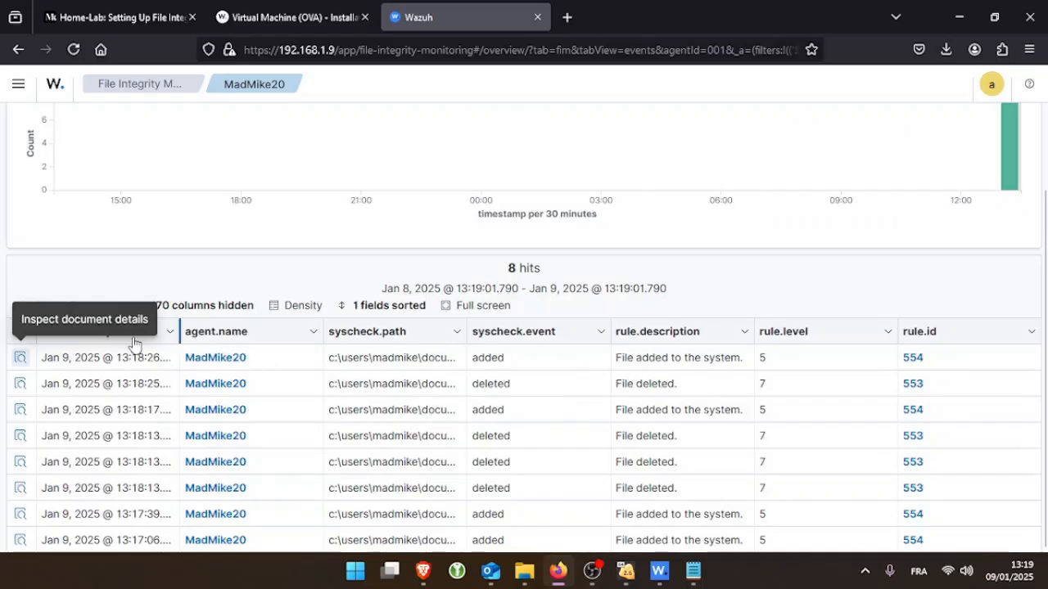
left_click(20, 360)
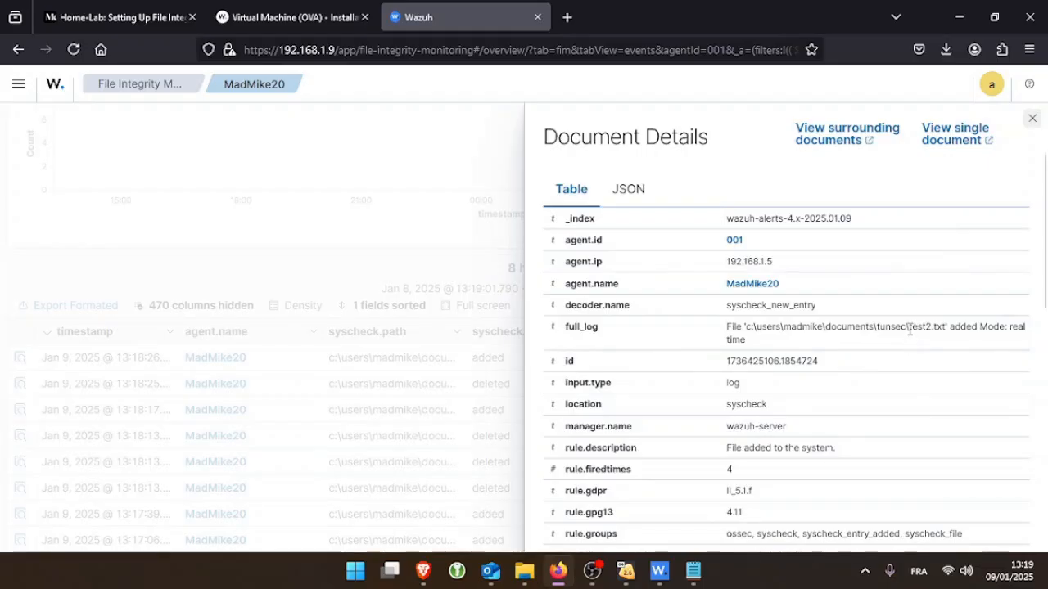
left_click_drag(909, 330, 929, 334)
left_click(919, 328)
left_click_drag(919, 331, 943, 332)
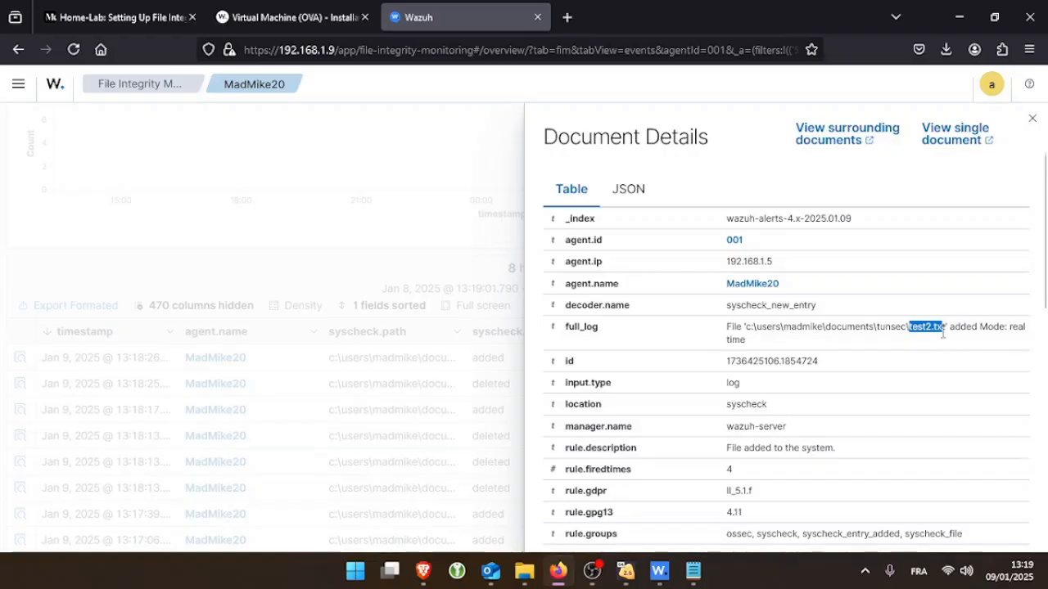